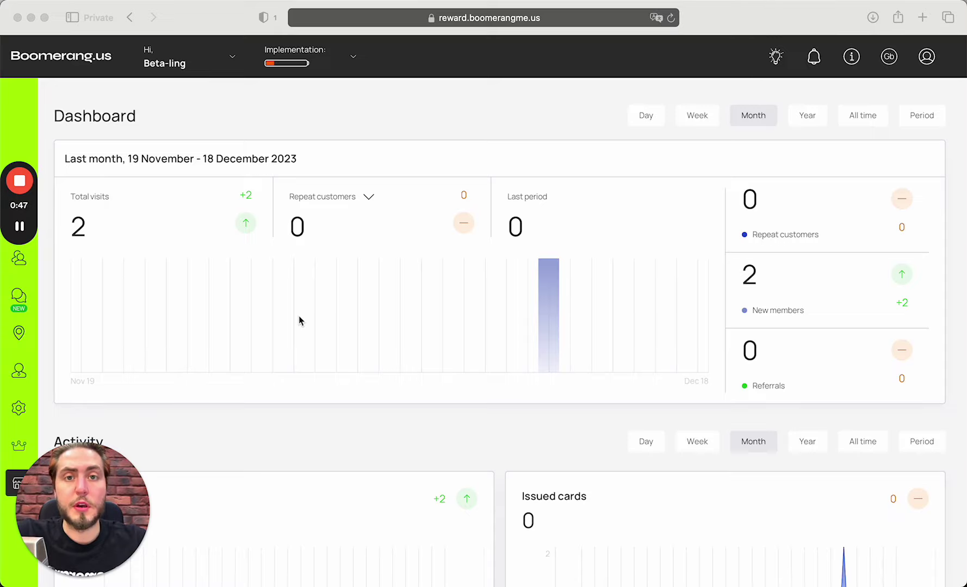
Open the Reseller dashboard and go to its Prospecting page.
left_click(17, 446)
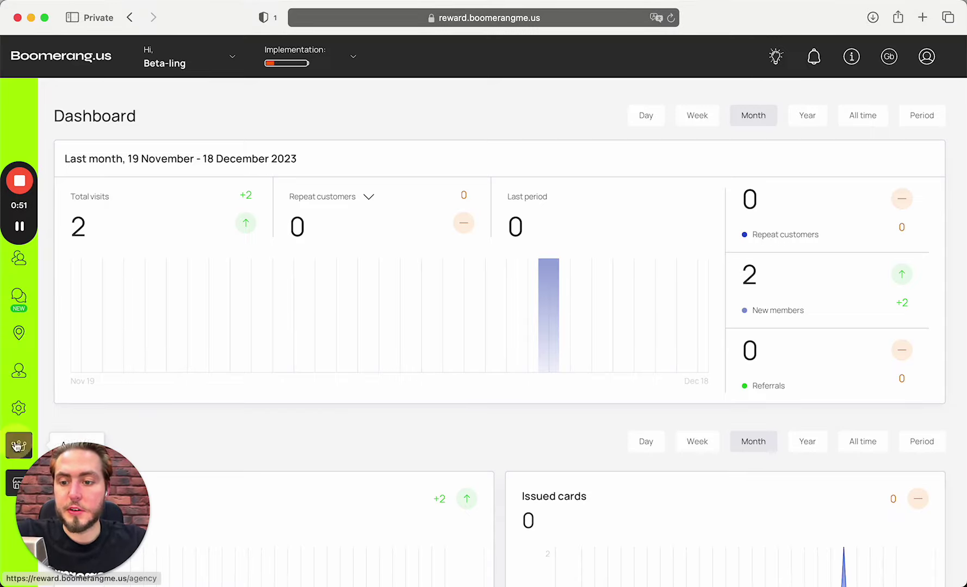
left_click(16, 446)
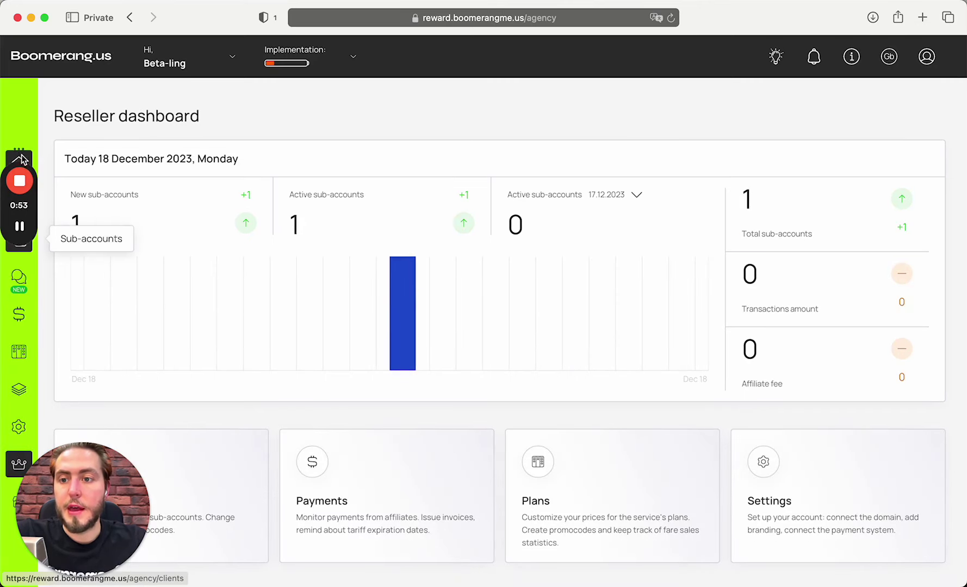
left_click_drag(20, 159, 72, 159)
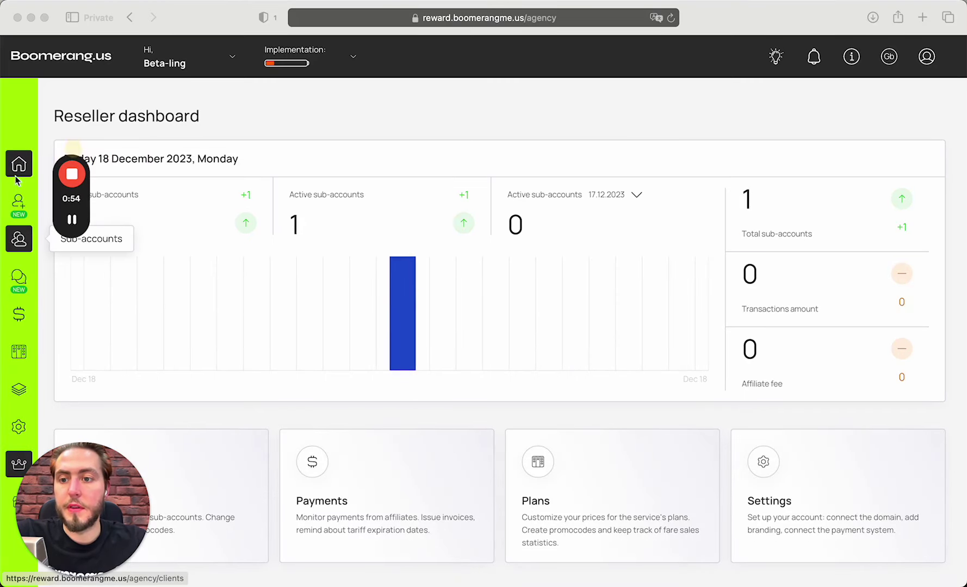
left_click(11, 205)
left_click_drag(71, 148, 59, 148)
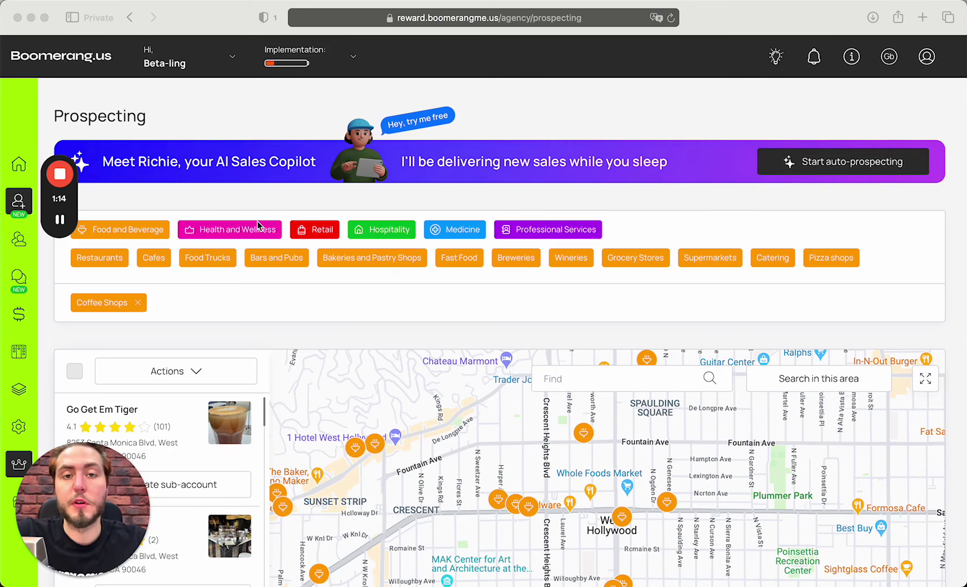
Remove the Coffee Shops filter and show the Food and Beverage business types.
scroll(218, 228, "down", 3)
scroll(218, 229, "up", 2)
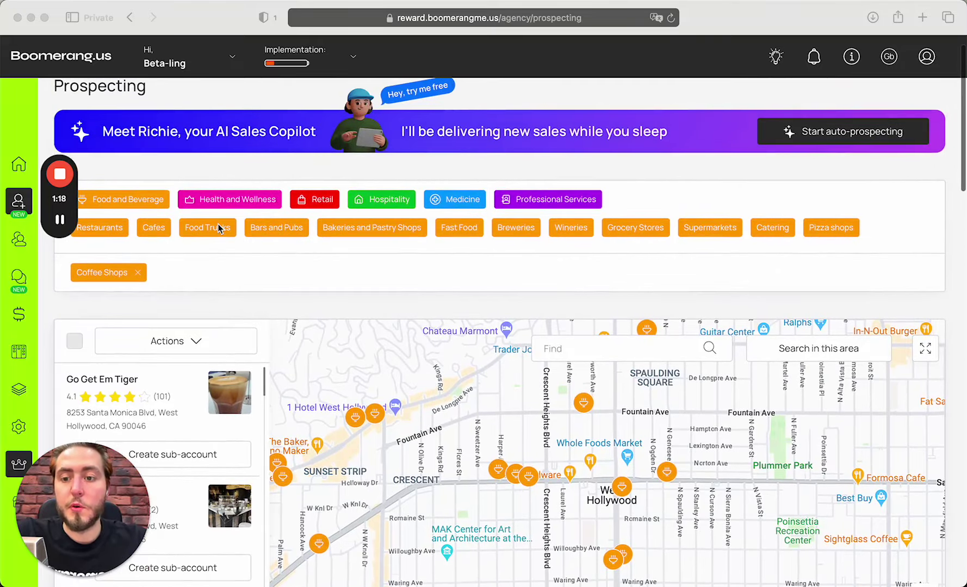
scroll(218, 228, "up", 1)
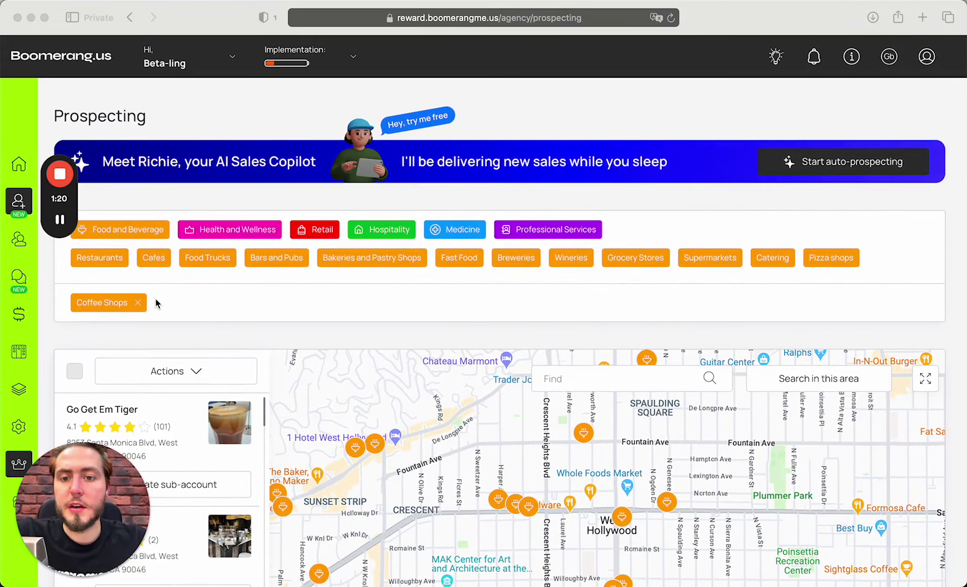
left_click(139, 304)
left_click(138, 302)
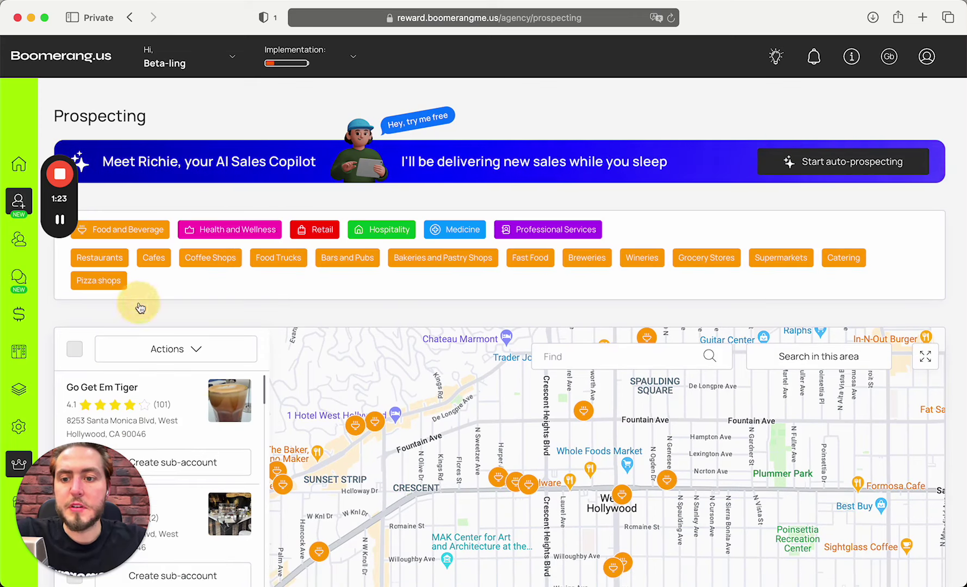
left_click(153, 233)
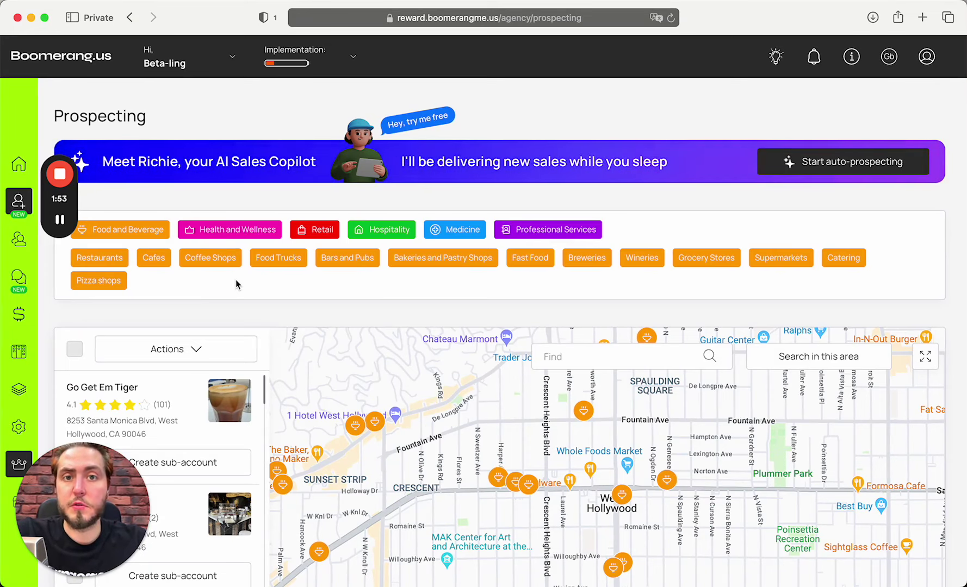
Browse the Health and Wellness, Retail, Hospitality, Medicine and Professional Services business types.
left_click(217, 231)
left_click(318, 231)
left_click(384, 230)
left_click(456, 230)
left_click(527, 228)
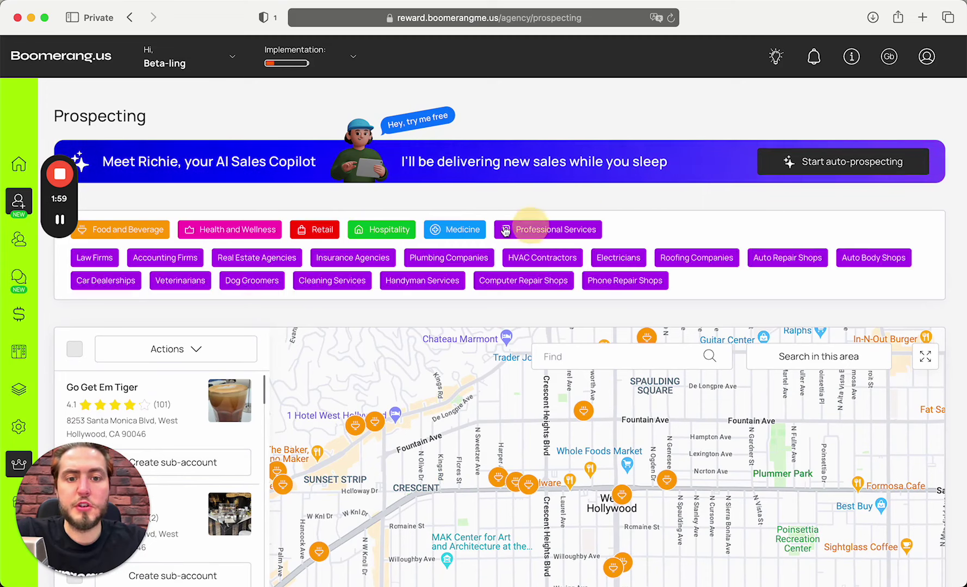
Return to the Food and Beverage business types, collapsing and re-expanding the list.
left_click(139, 229)
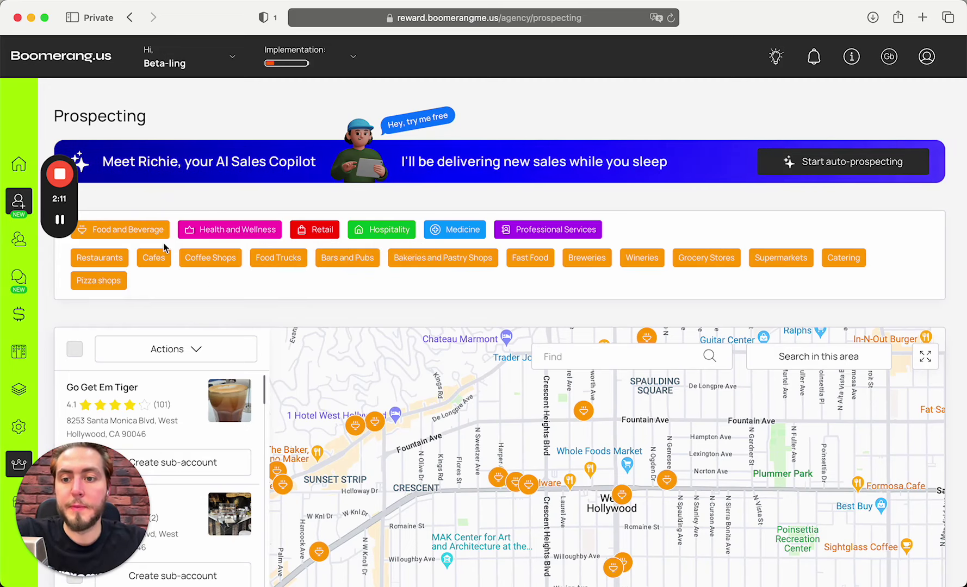
left_click(134, 236)
left_click(134, 238)
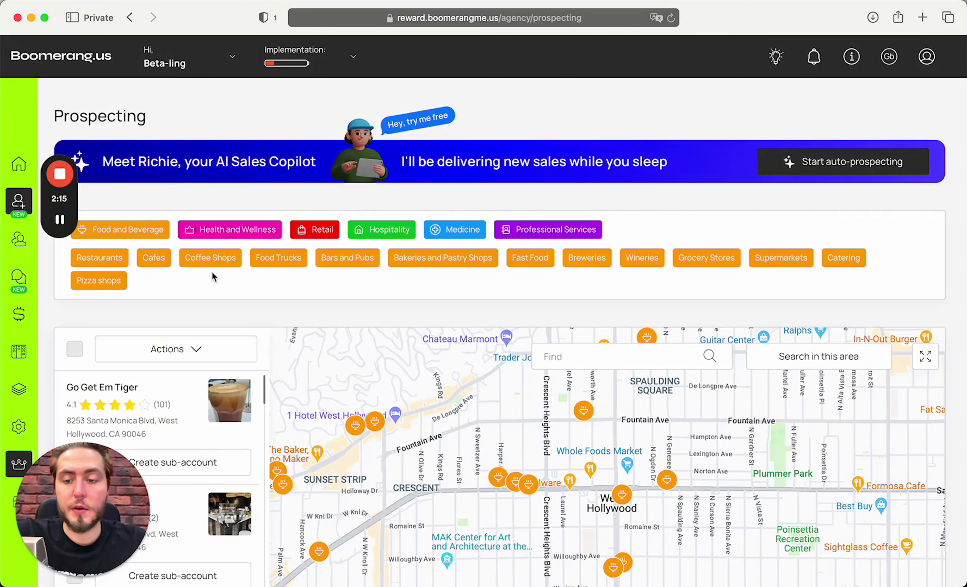
scroll(212, 277, "down", 2)
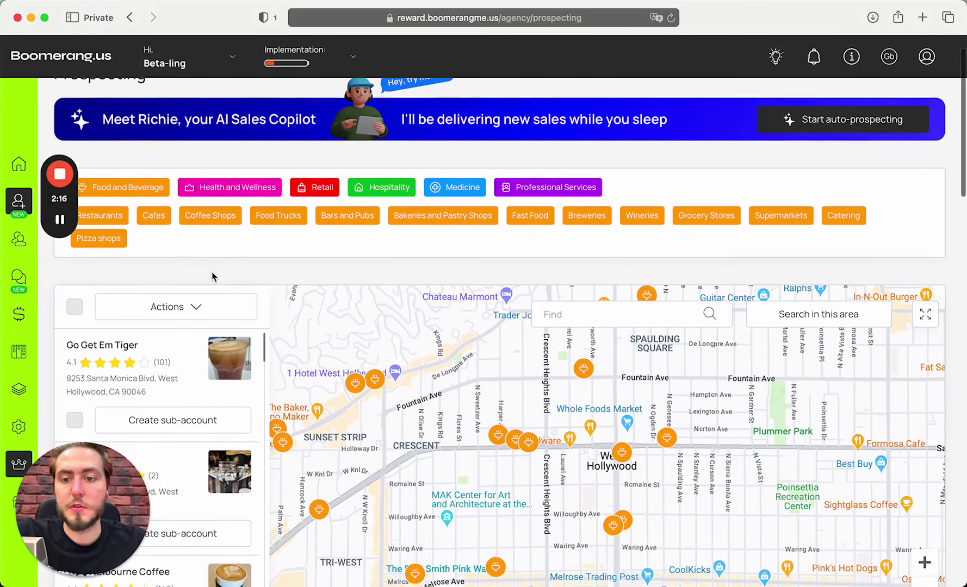
Filter prospects to Coffee Shops and re-run the search for the zoomed-out map area.
left_click(212, 217)
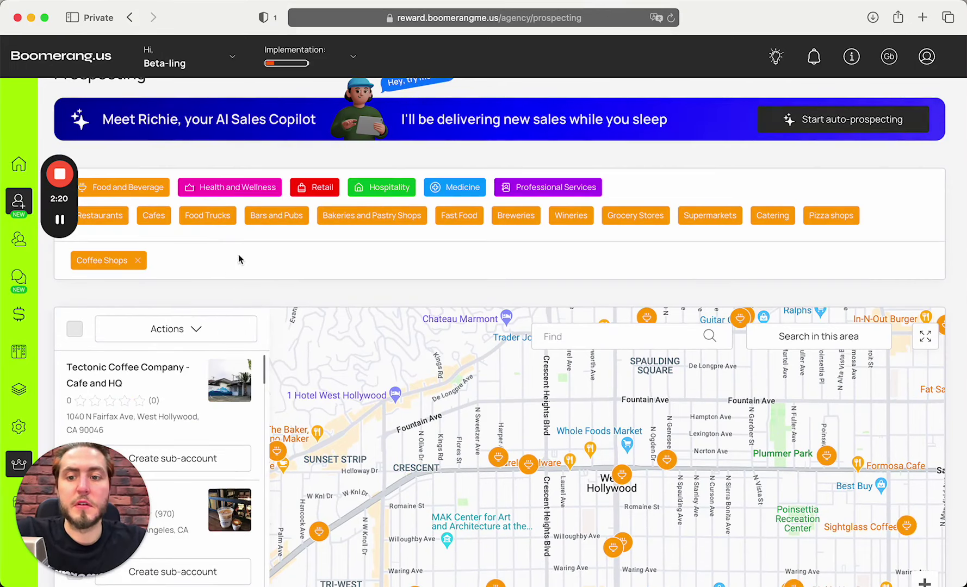
scroll(212, 240, "down", 5)
scroll(441, 276, "down", 2)
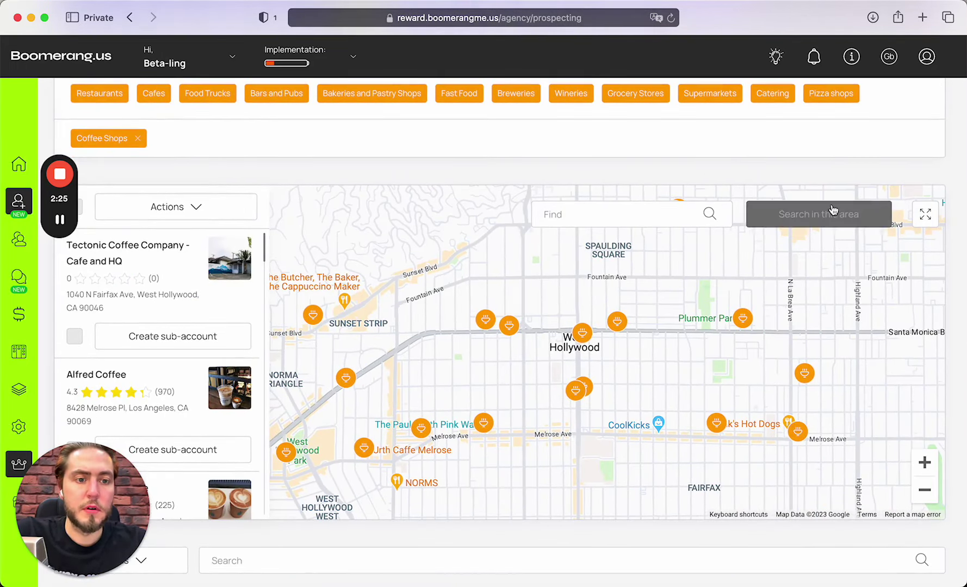
left_click(832, 218)
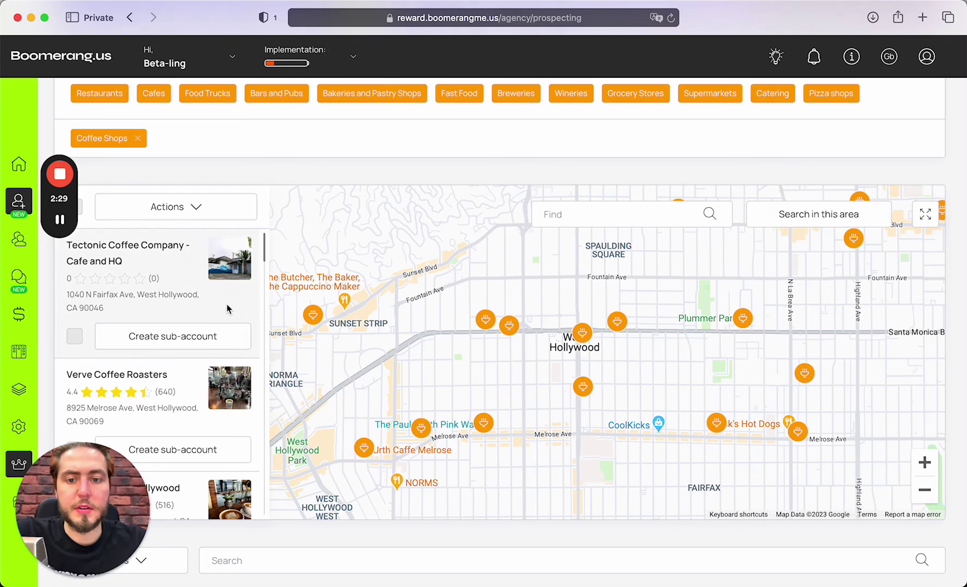
scroll(332, 178, "down", 3)
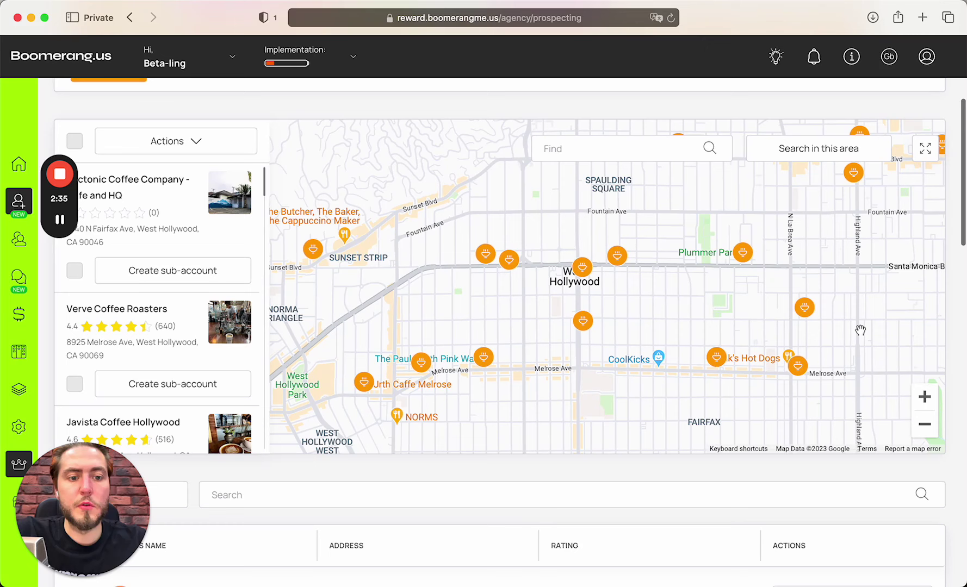
Pan the fullscreen map around West Hollywood, re-search the area, then exit fullscreen.
left_click(926, 148)
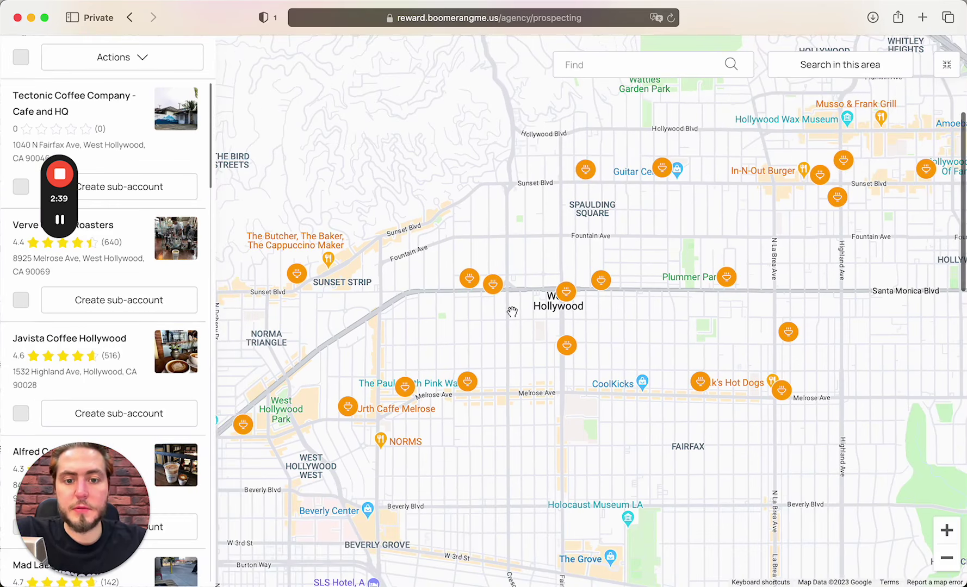
left_click_drag(512, 311, 533, 308)
left_click_drag(378, 339, 356, 328)
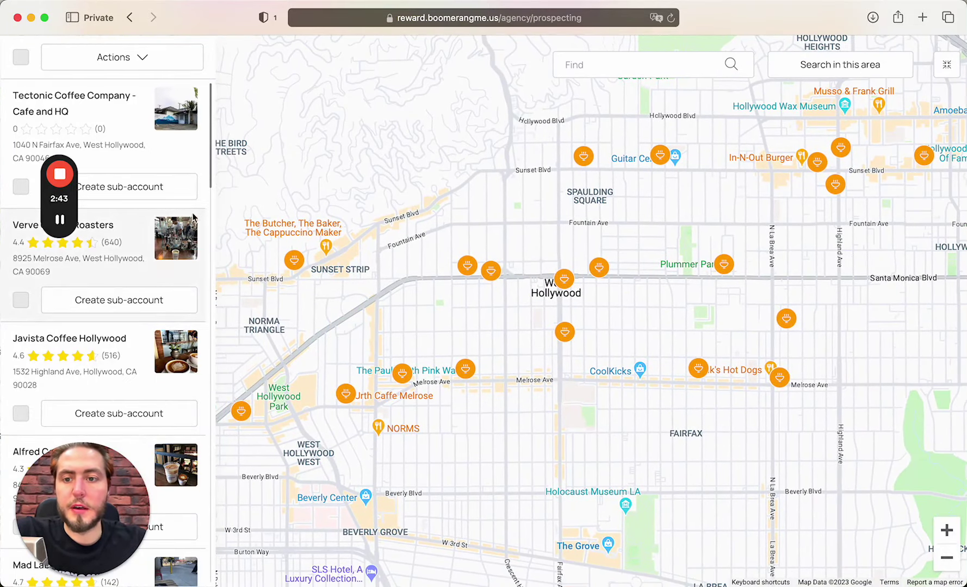
left_click(819, 76)
scroll(408, 261, "up", 3)
left_click_drag(404, 261, 564, 263)
scroll(564, 262, "up", 3)
left_click_drag(645, 295, 557, 273)
left_click(842, 65)
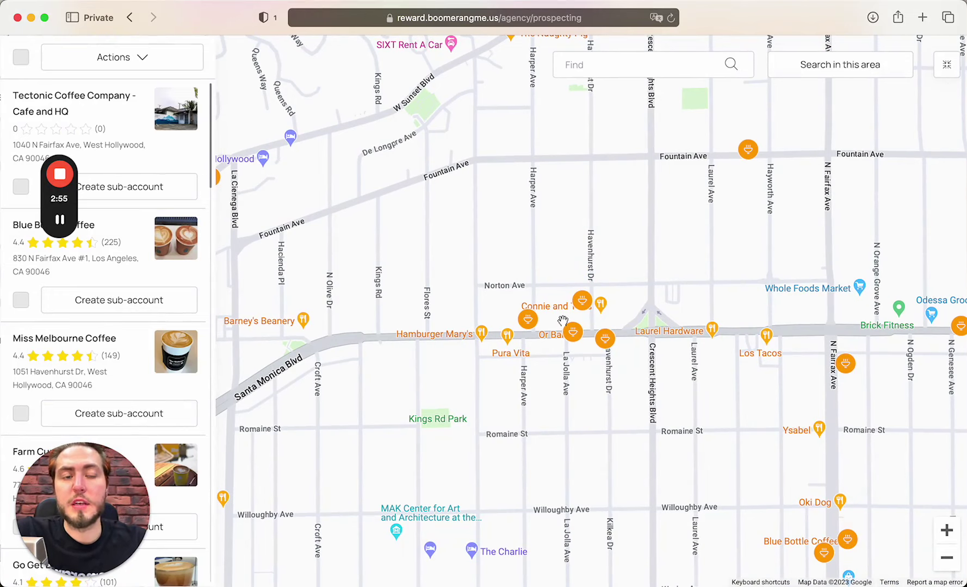
scroll(563, 321, "down", 3)
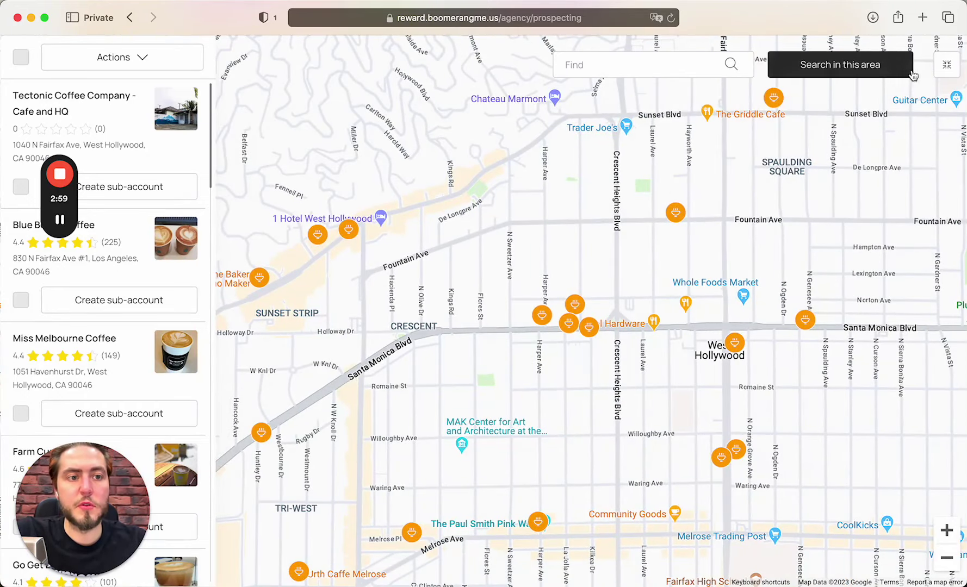
left_click(943, 67)
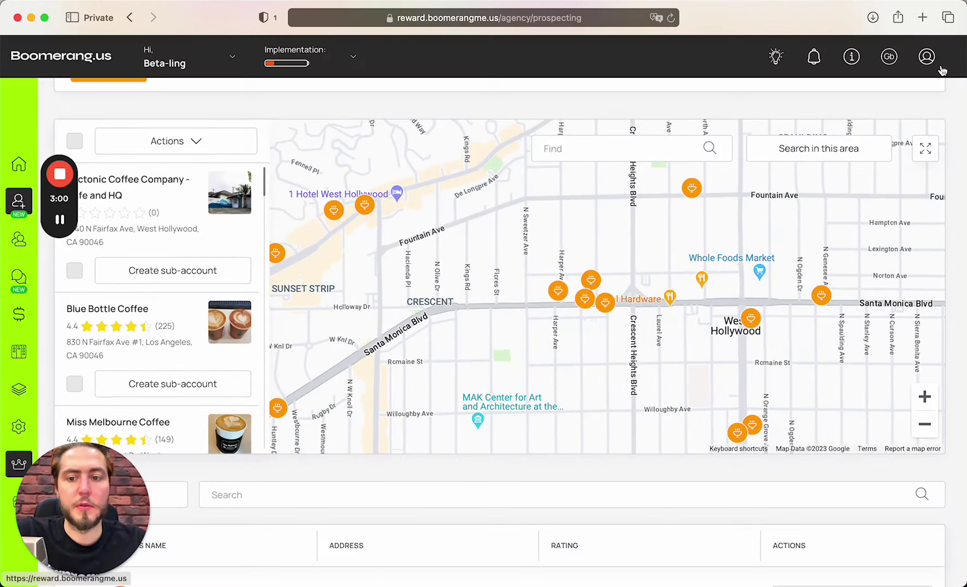
Preview Tectonic Coffee Company, Blue Bottle Coffee, Miss Melbourne Coffee and Farm Cup Coffee on the map.
left_click(188, 237)
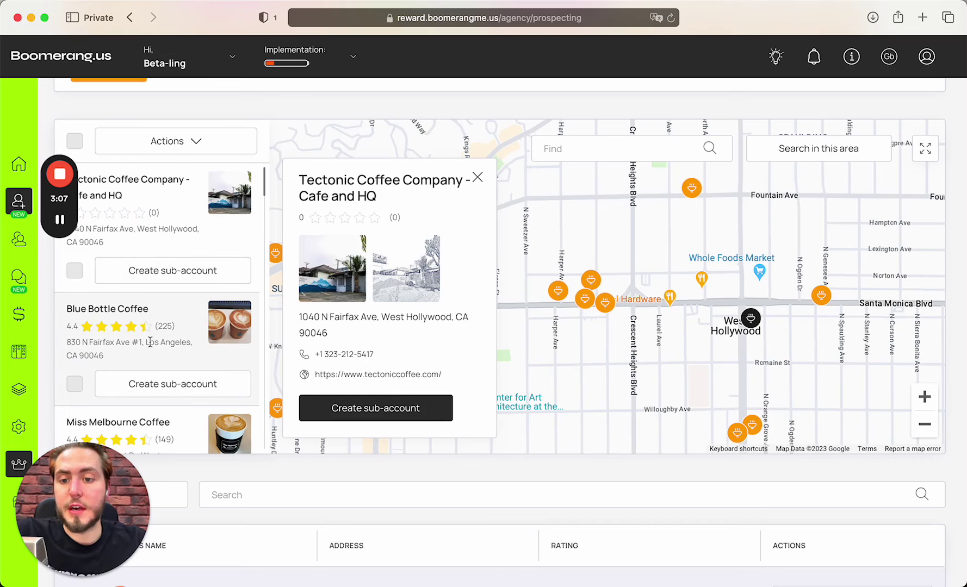
left_click(151, 345)
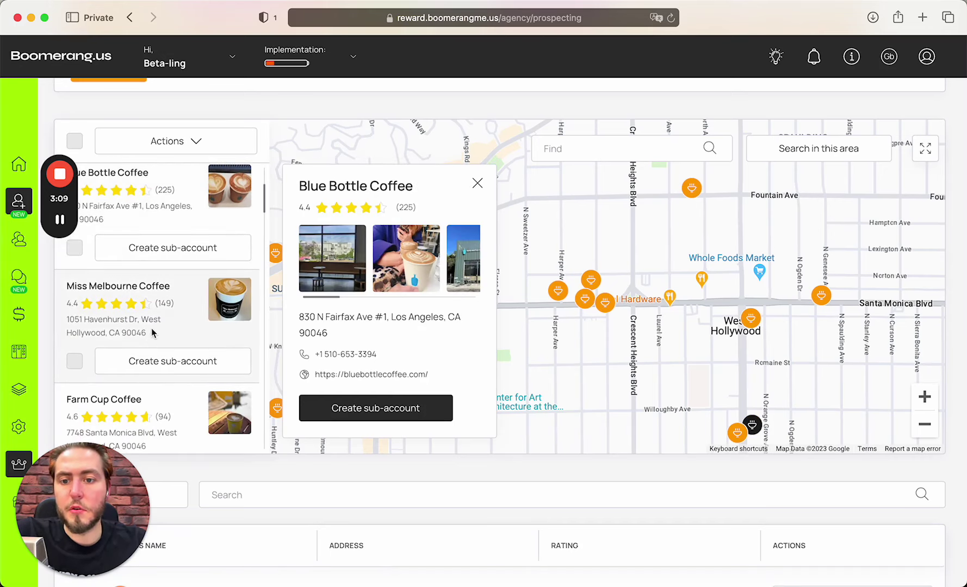
left_click(154, 326)
left_click(155, 326)
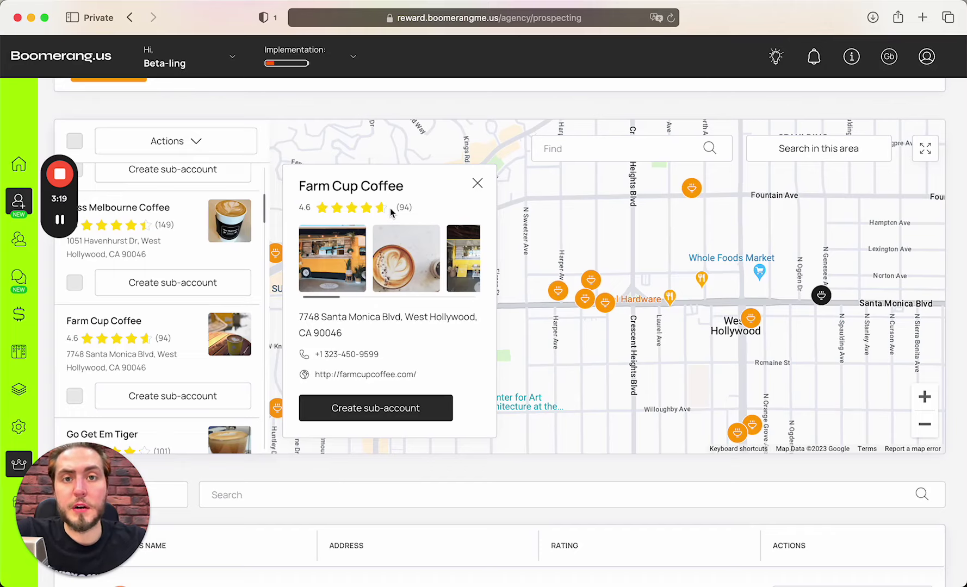
scroll(390, 211, "down", 1)
scroll(334, 233, "right", 2)
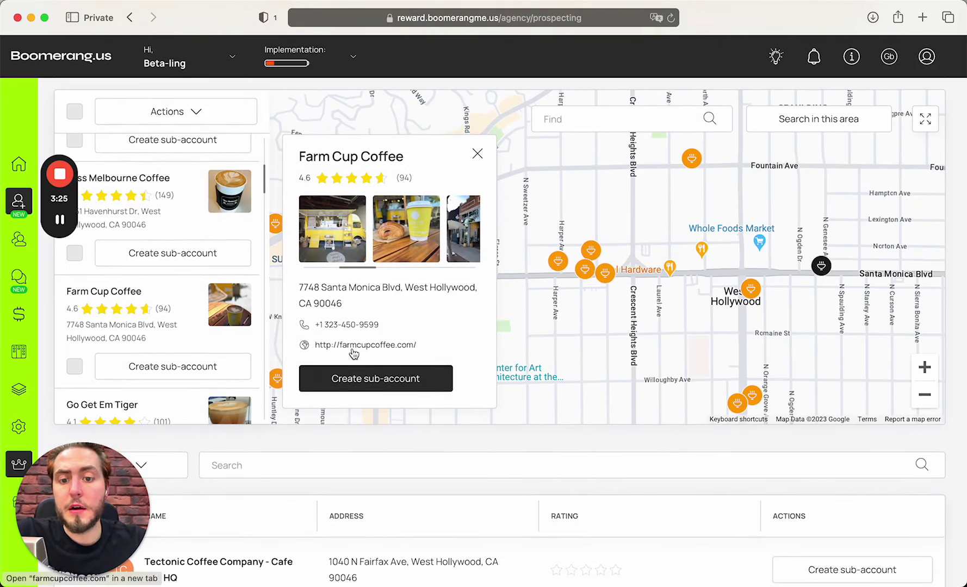
scroll(354, 354, "down", 1)
scroll(201, 324, "up", 3)
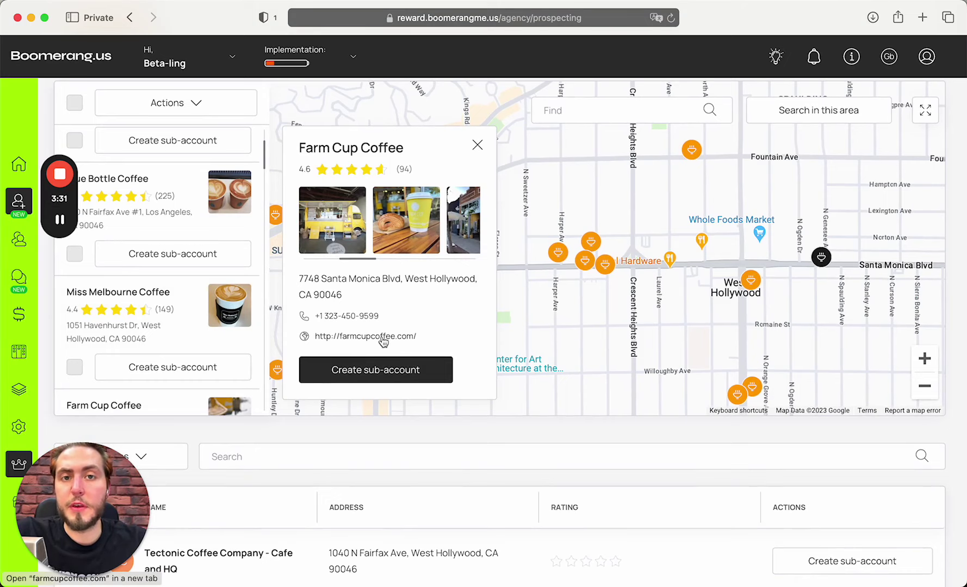
Preview Miss Melbourne Coffee, Farm Cup Coffee, Go Get Em Tiger and Dayglow.
left_click(143, 302)
scroll(394, 280, "down", 1)
scroll(393, 280, "down", 1)
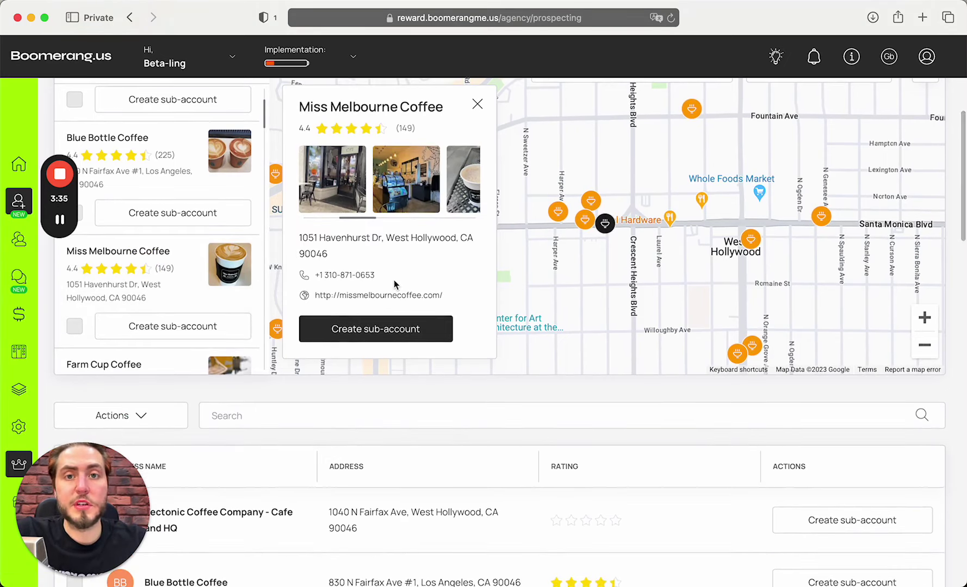
scroll(194, 278, "down", 3)
left_click(159, 249)
scroll(159, 249, "down", 3)
left_click(161, 253)
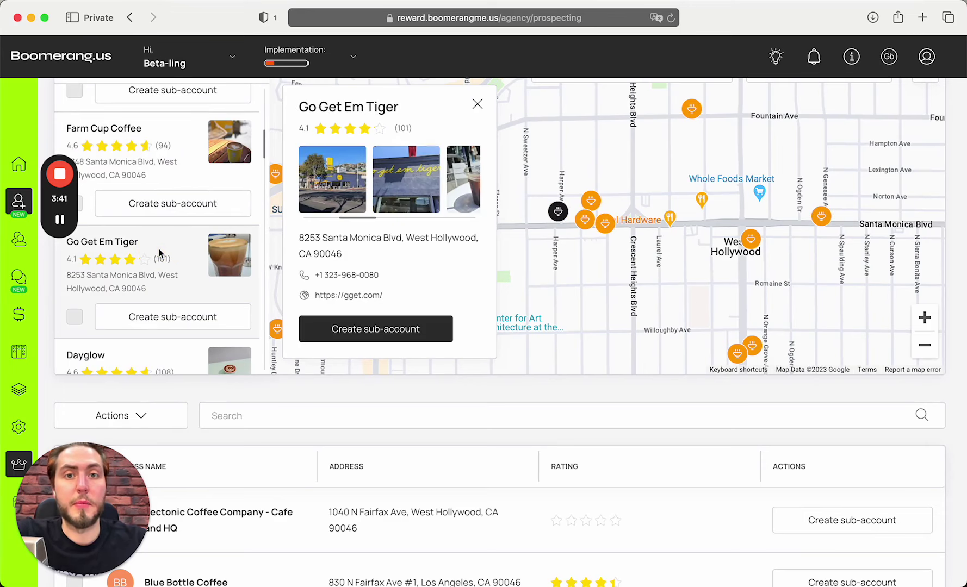
scroll(160, 253, "down", 3)
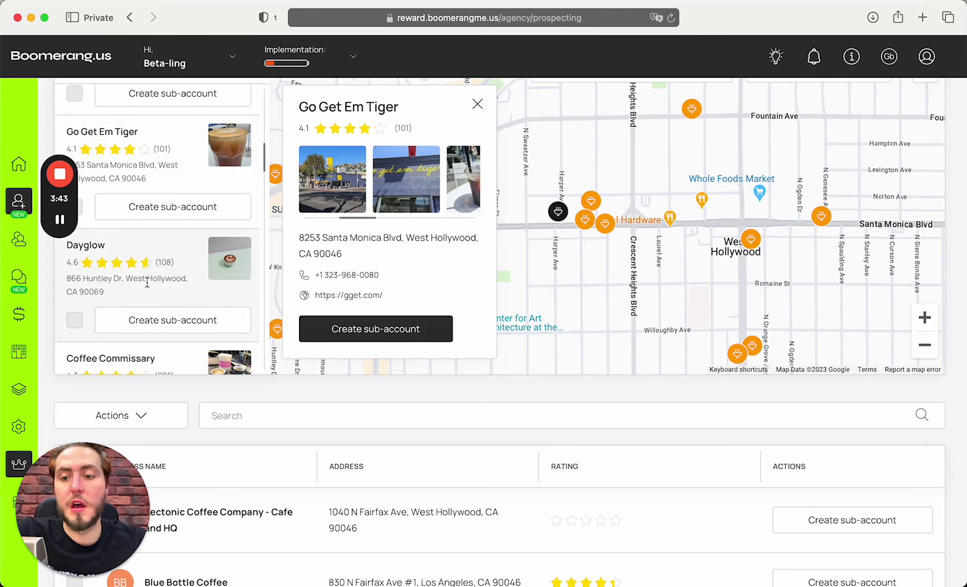
left_click(160, 253)
Preview Coffee Commissary, Dubb's Organic Coffee Blends, Or Bar Coffee and Matte Black Coffee.
scroll(148, 287, "down", 1)
scroll(148, 287, "down", 2)
left_click(162, 248)
scroll(162, 251, "down", 1)
scroll(161, 252, "down", 1)
left_click(161, 247)
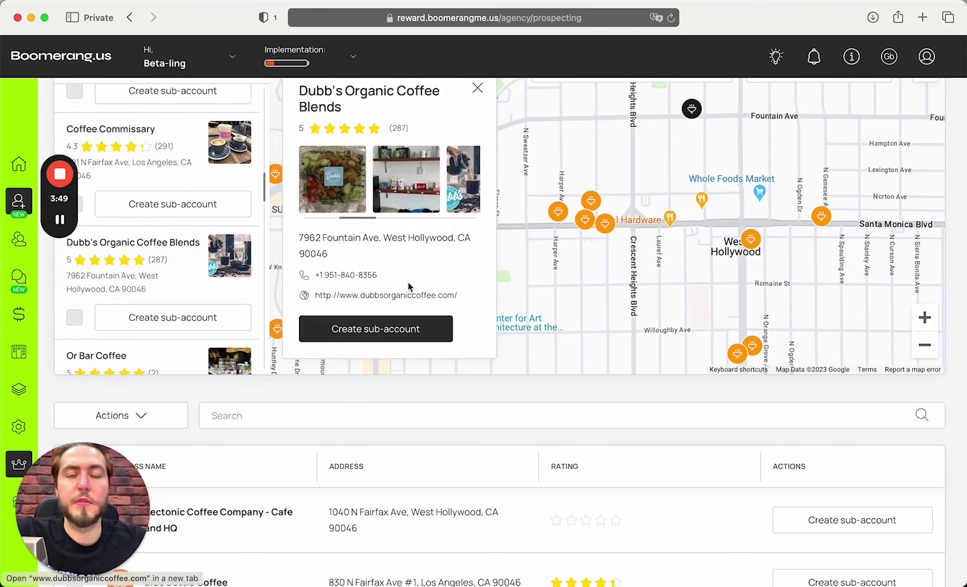
scroll(200, 245, "down", 3)
left_click(201, 239)
scroll(163, 245, "down", 2)
left_click(162, 265)
Preview Starbucks, Tasty Donuts and Cafe, The Coffee Bean & Tea Leaf, ending on Blue Bottle Coffee.
scroll(165, 267, "down", 2)
scroll(185, 272, "down", 1)
scroll(196, 248, "down", 1)
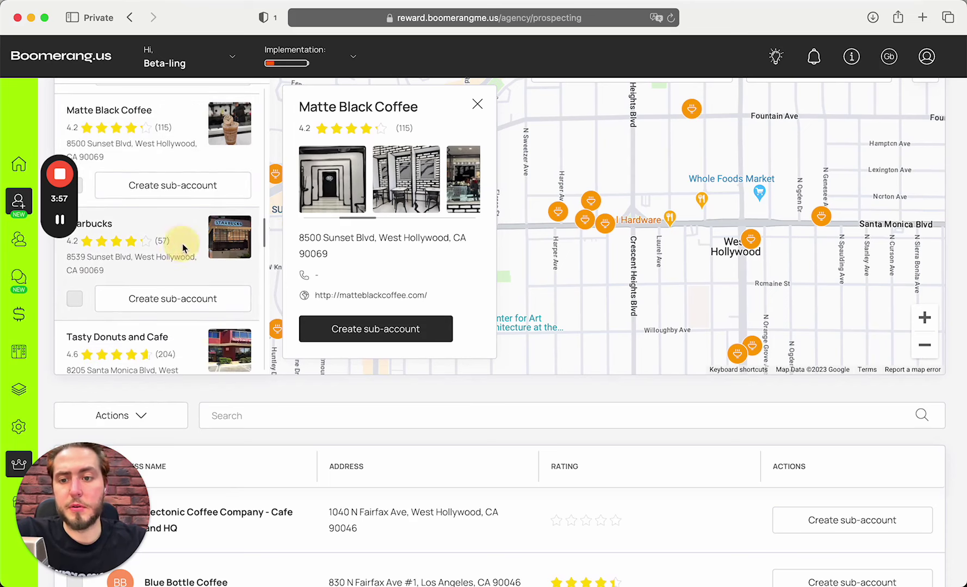
left_click(182, 242)
scroll(182, 244, "down", 1)
left_click(181, 280)
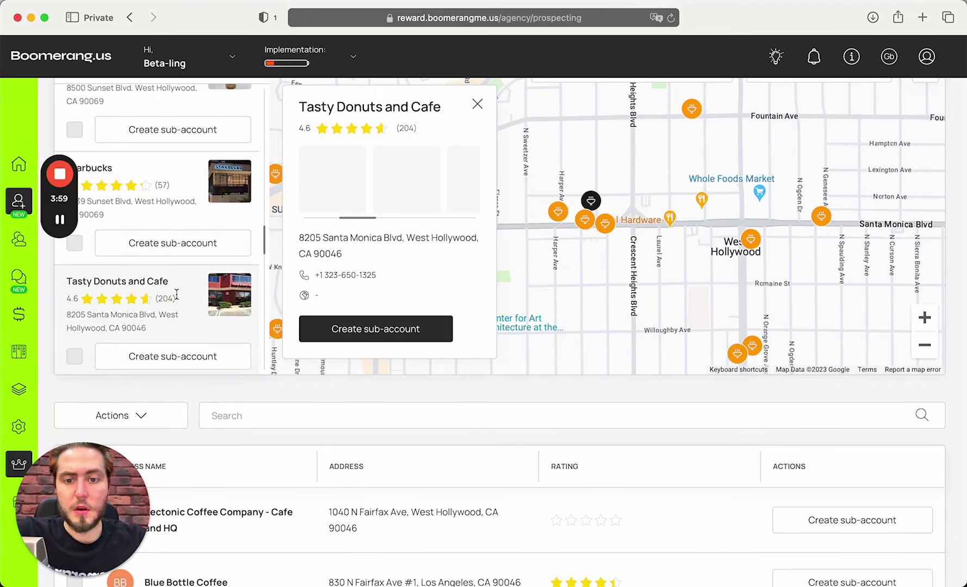
scroll(171, 320, "down", 2)
left_click(162, 354)
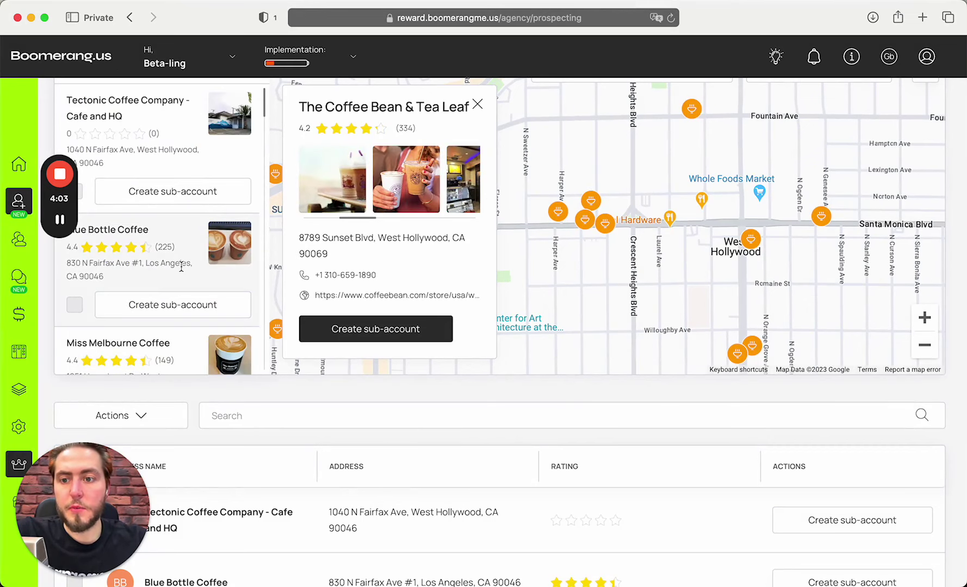
left_click(181, 267)
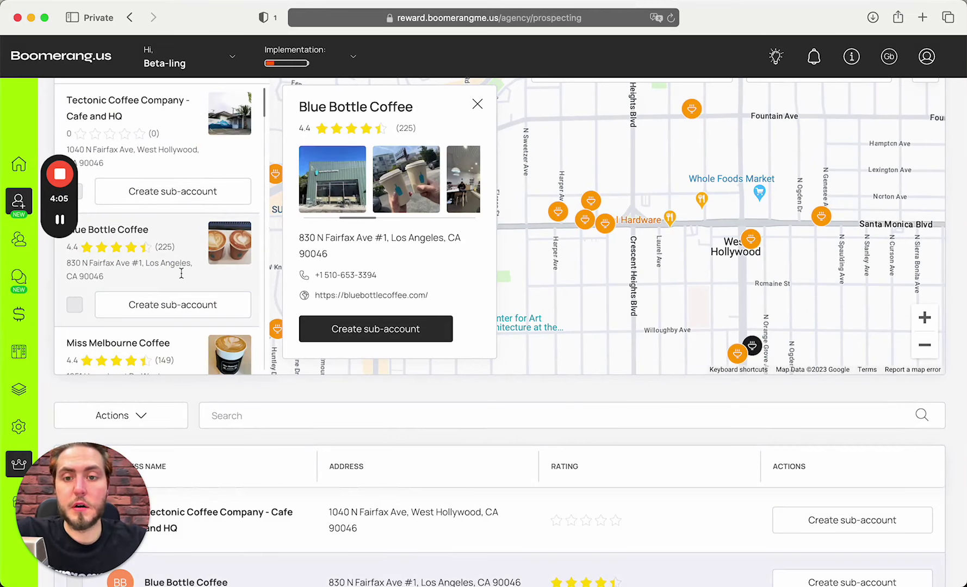
scroll(201, 316, "up", 2)
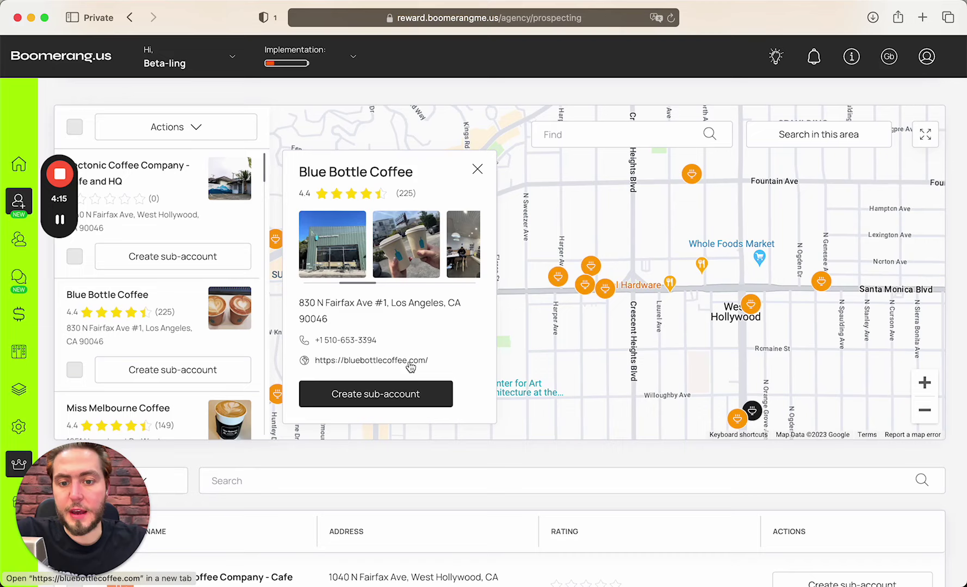
Create a Blue Bottle Coffee sub-account, checking the prefilled details and generated password before submitting.
left_click(405, 397)
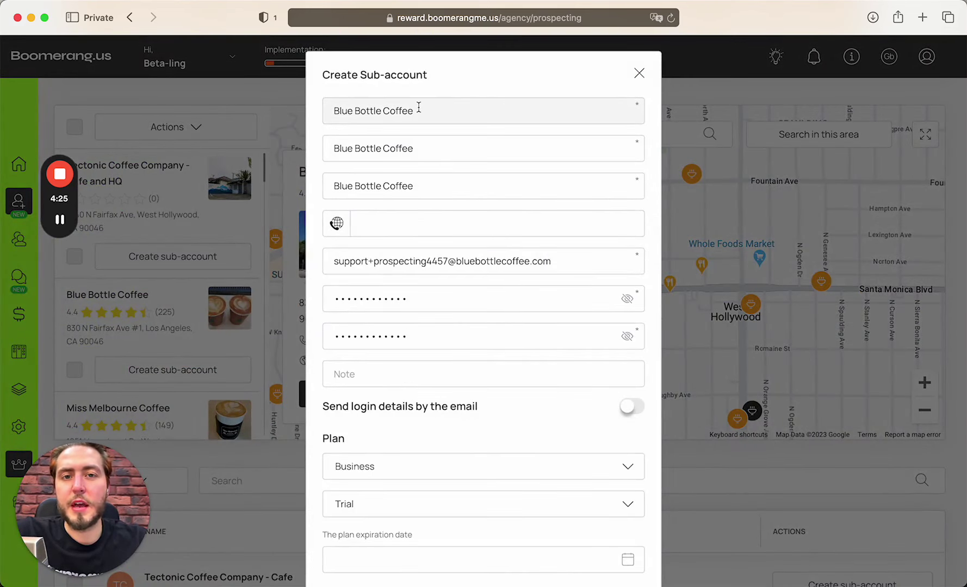
scroll(429, 146, "down", 3)
scroll(507, 185, "down", 2)
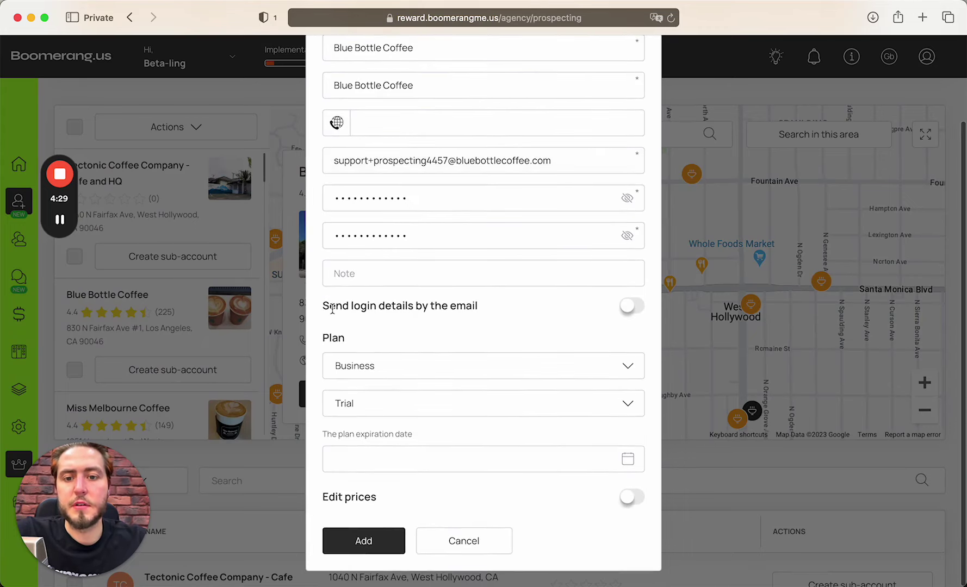
left_click(629, 197)
left_click(628, 198)
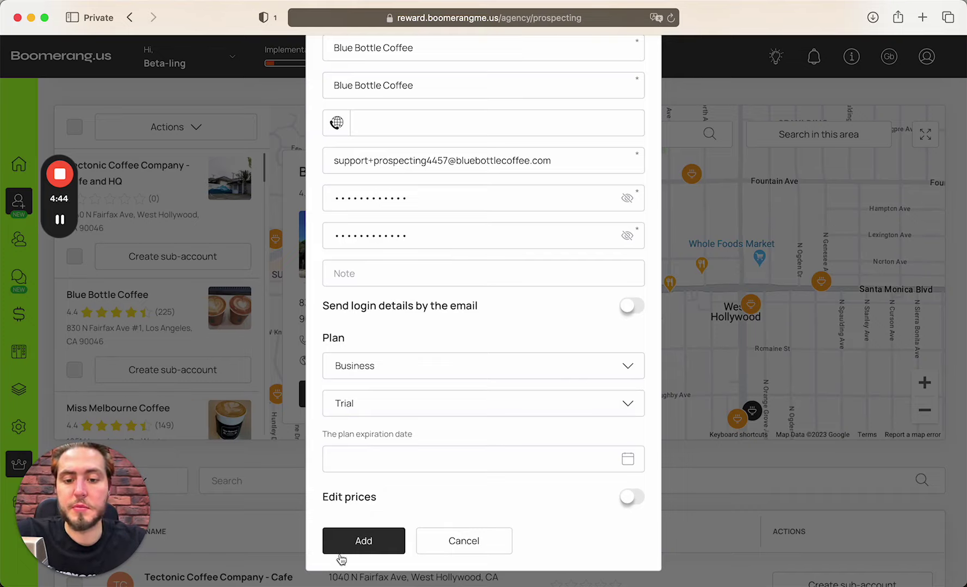
left_click(383, 545)
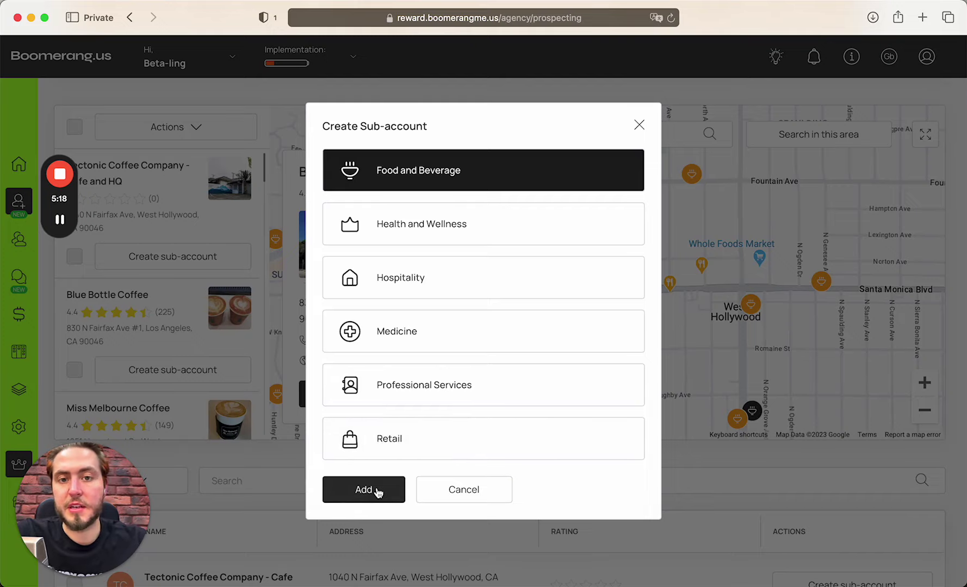
Keep Food and Beverage as the business category and add the sub-account.
left_click(378, 491)
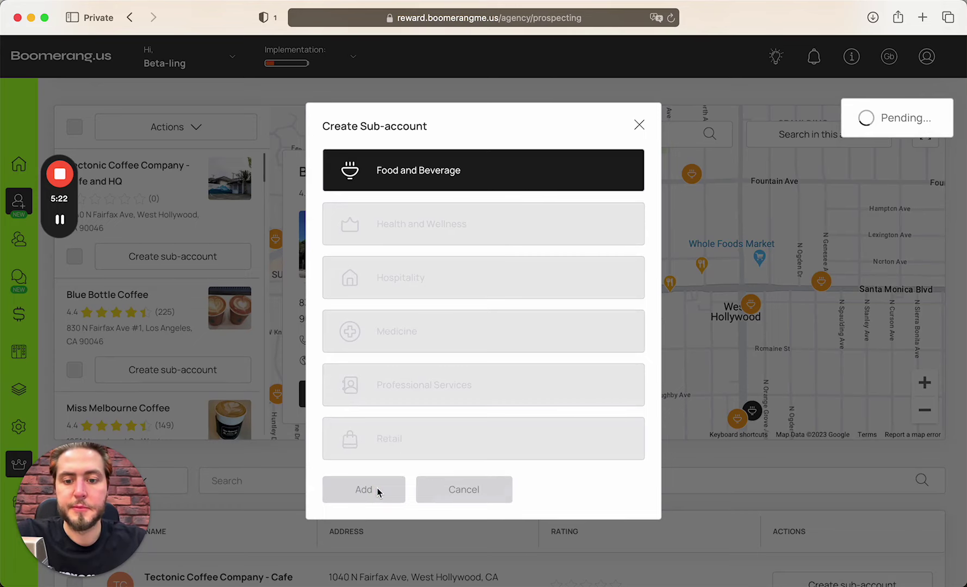
scroll(223, 137, "up", 5)
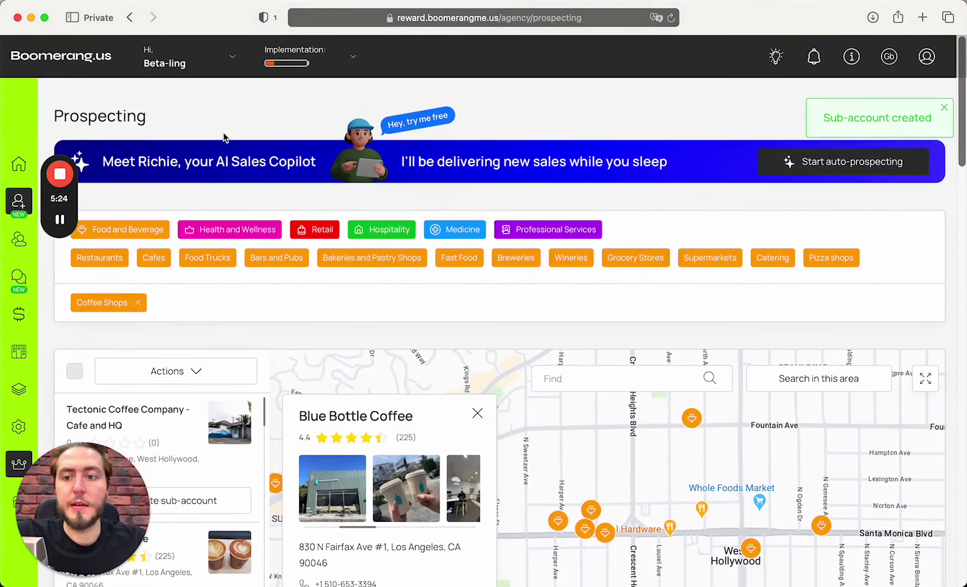
Open the Sub-accounts list and wait for Blue Bottle Coffee's setup to finish.
left_click(16, 245)
scroll(358, 307, "down", 3)
scroll(358, 307, "up", 3)
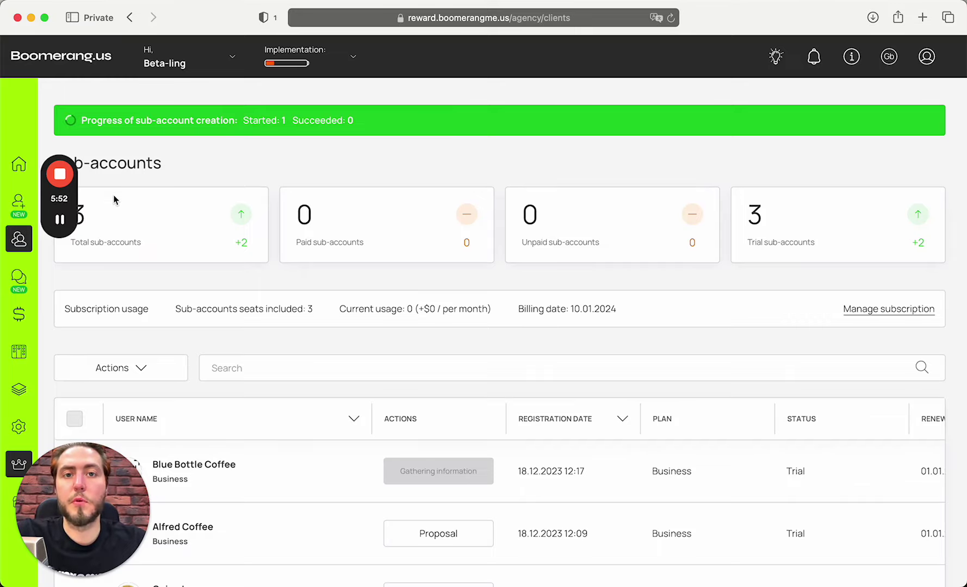
left_click(60, 220)
left_click(60, 219)
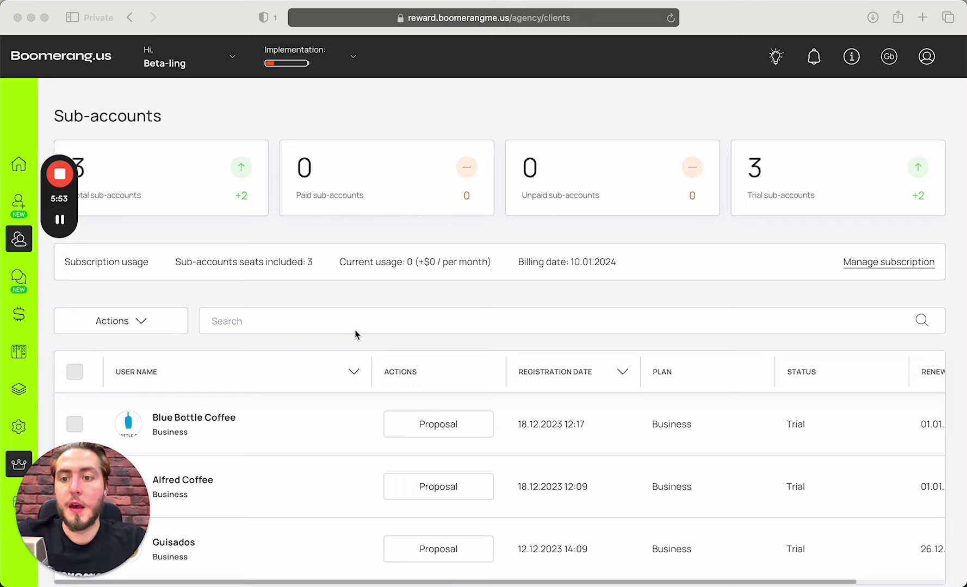
scroll(247, 370, "down", 3)
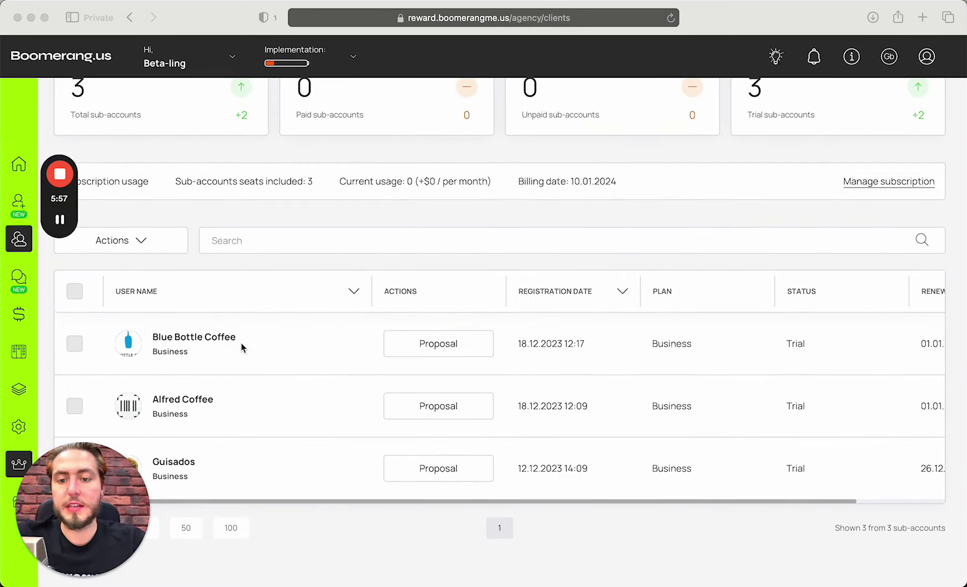
left_click(205, 339)
left_click(205, 339)
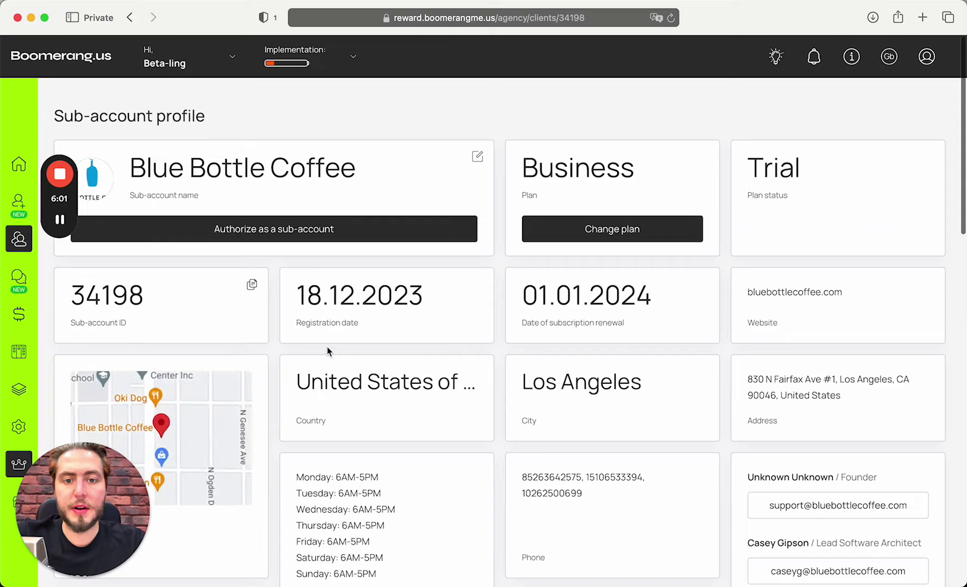
scroll(327, 348, "down", 3)
scroll(328, 351, "up", 3)
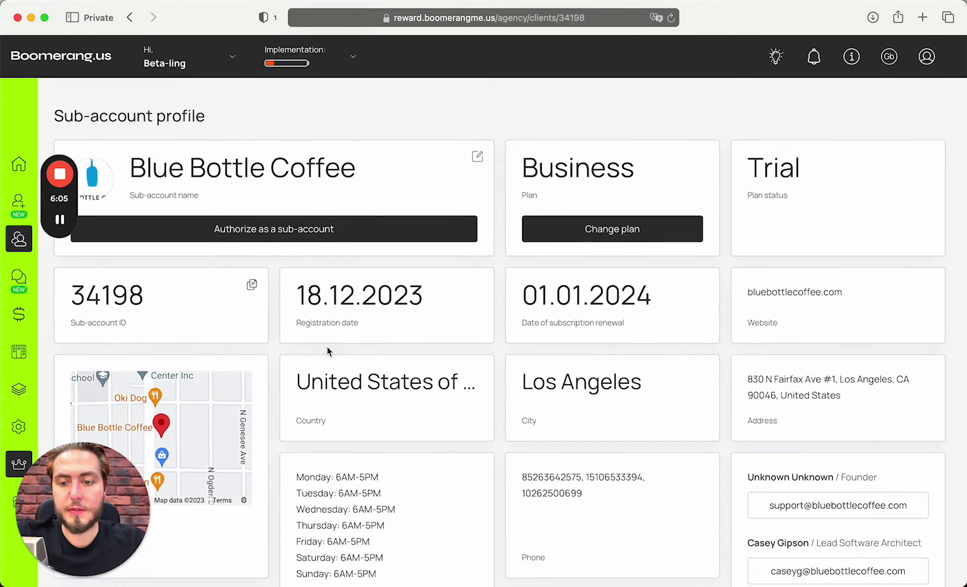
scroll(326, 351, "down", 3)
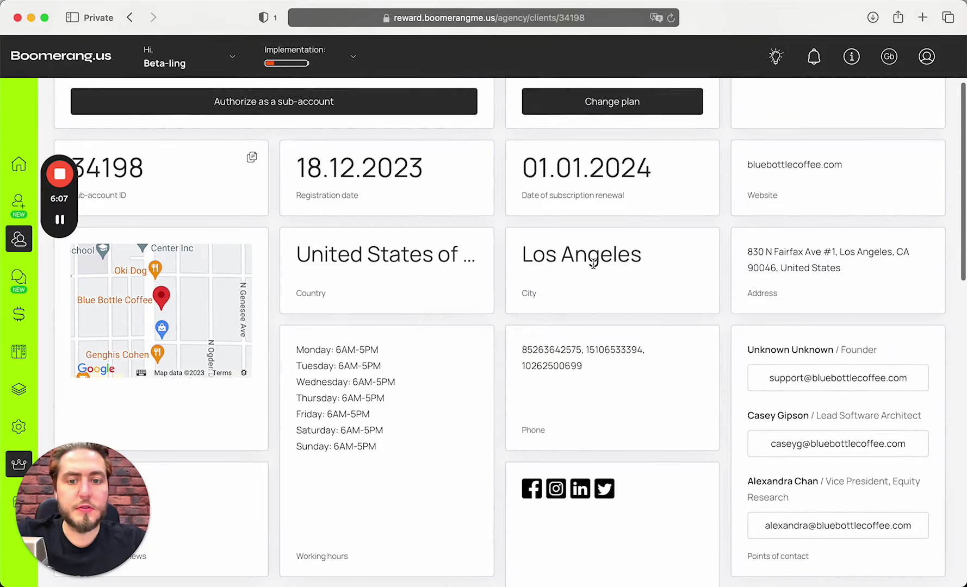
scroll(594, 263, "down", 2)
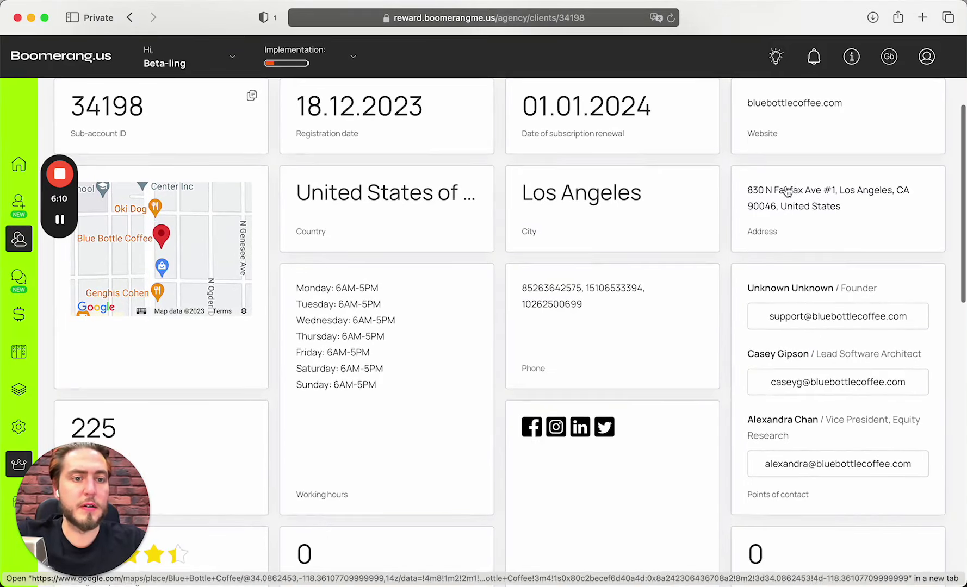
scroll(814, 200, "up", 3)
scroll(770, 196, "down", 1)
scroll(769, 197, "down", 3)
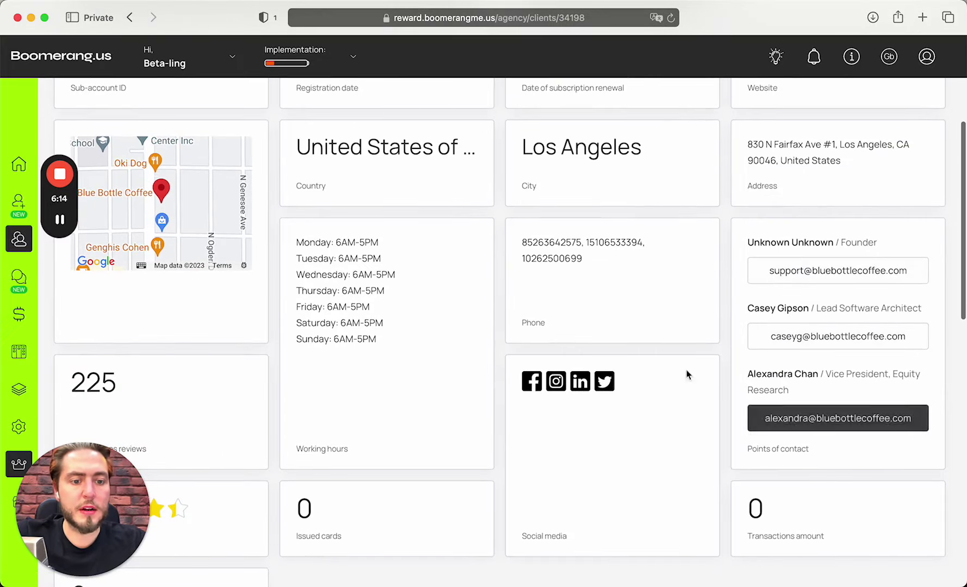
scroll(639, 218, "down", 2)
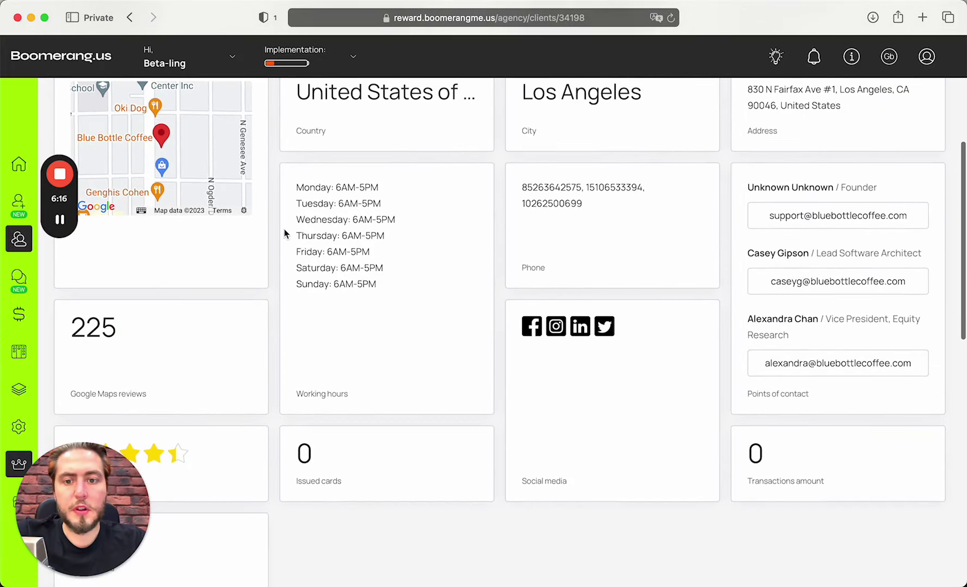
scroll(284, 229, "down", 2)
scroll(346, 311, "down", 2)
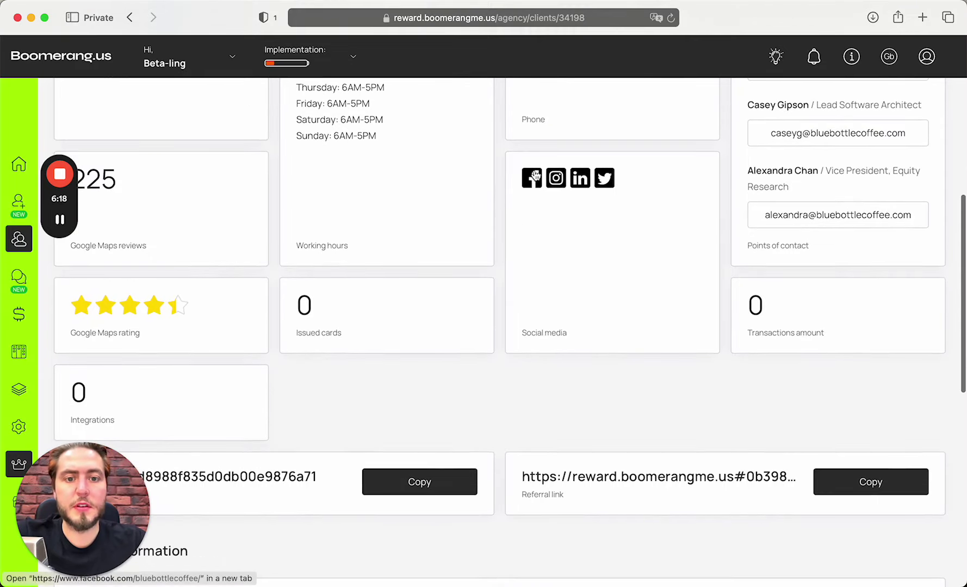
scroll(321, 262, "down", 2)
scroll(238, 261, "up", 2)
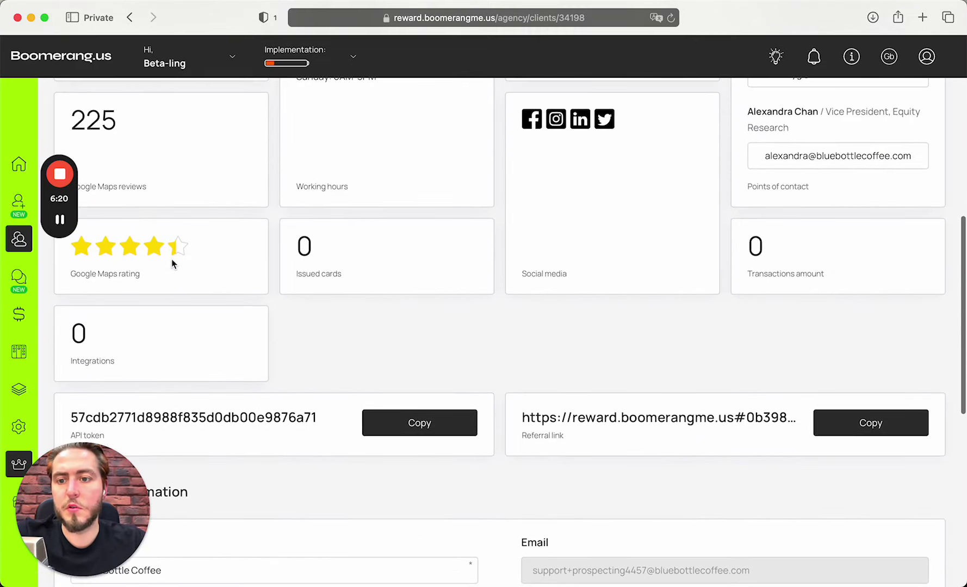
scroll(265, 255, "down", 15)
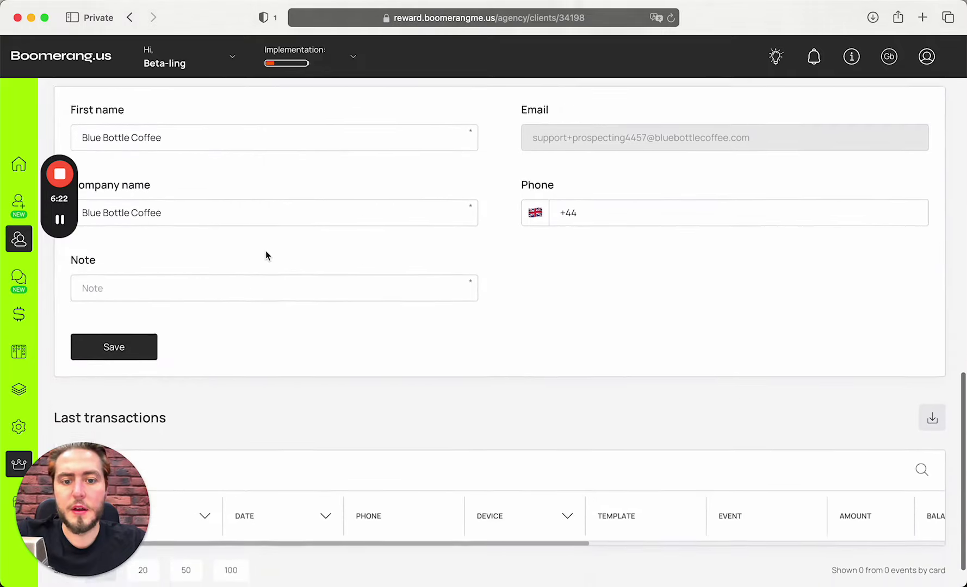
scroll(265, 255, "up", 20)
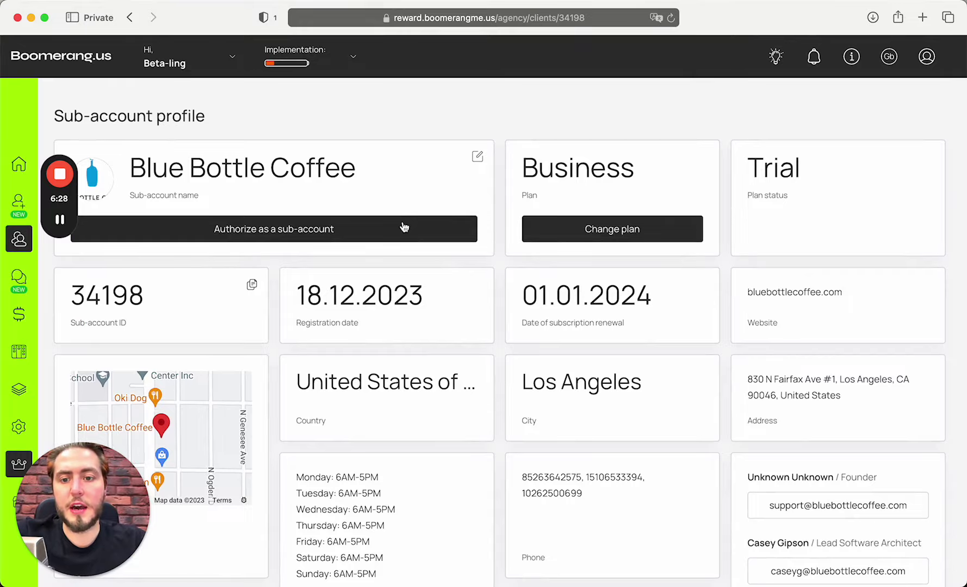
Sign in as Blue Bottle Coffee and browse its ready-made Gift, Stamp, Reward and other cards.
left_click(404, 227)
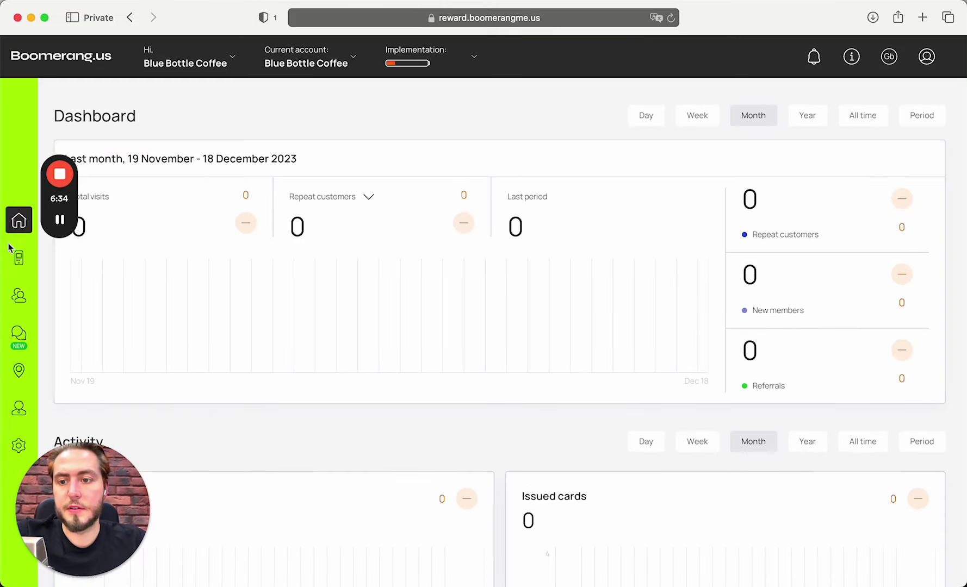
left_click(14, 257)
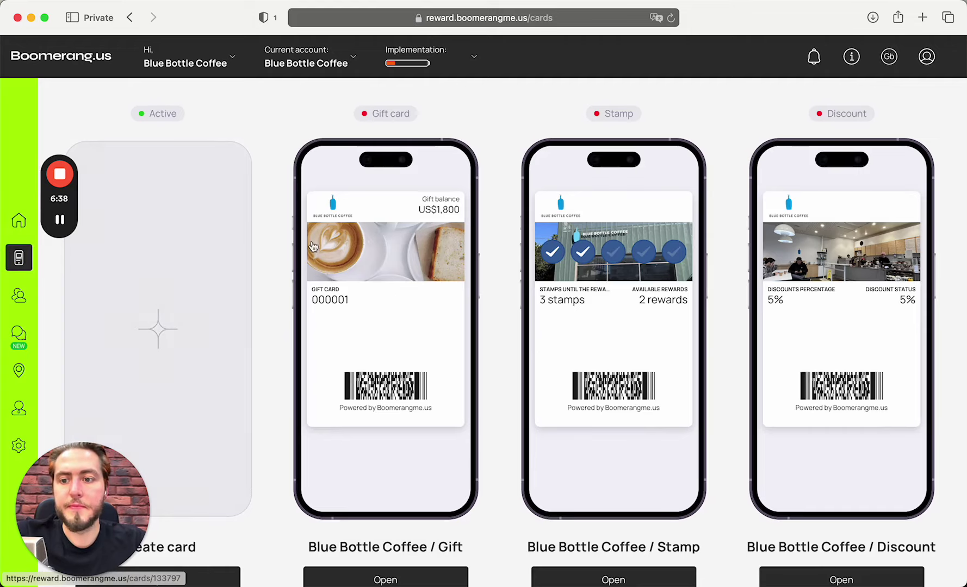
scroll(625, 244, "down", 1)
scroll(647, 235, "up", 1)
scroll(646, 233, "down", 12)
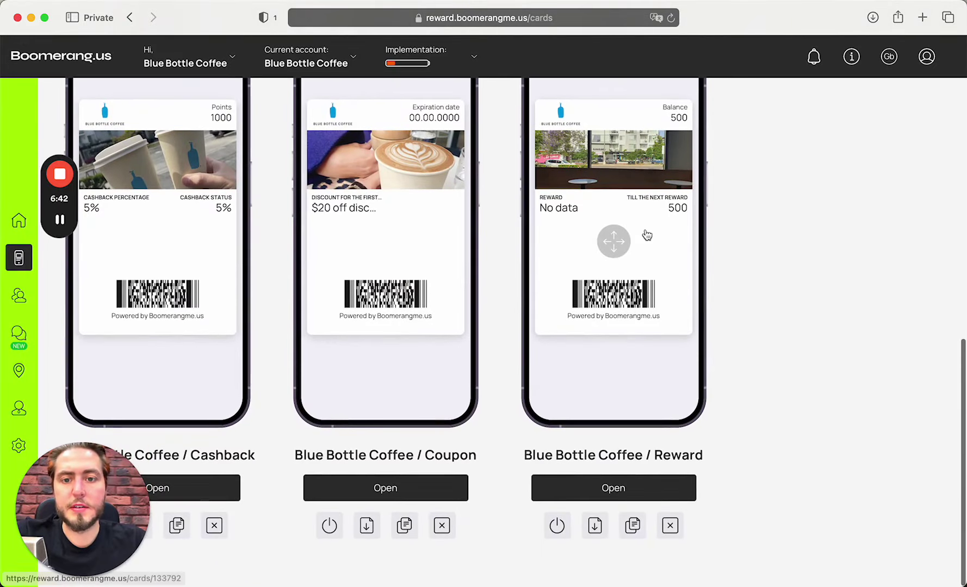
scroll(729, 370, "up", 4)
scroll(736, 384, "up", 8)
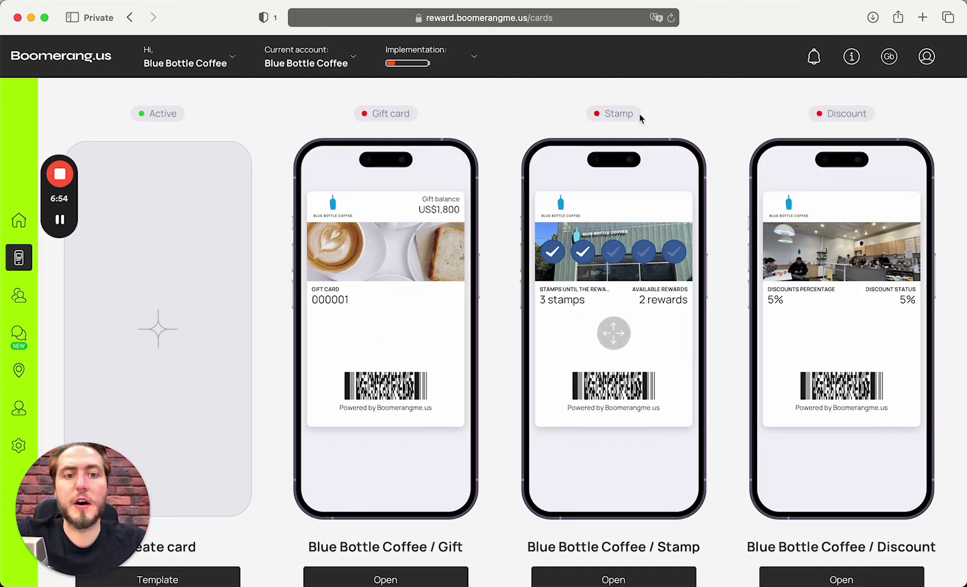
scroll(607, 180, "down", 7)
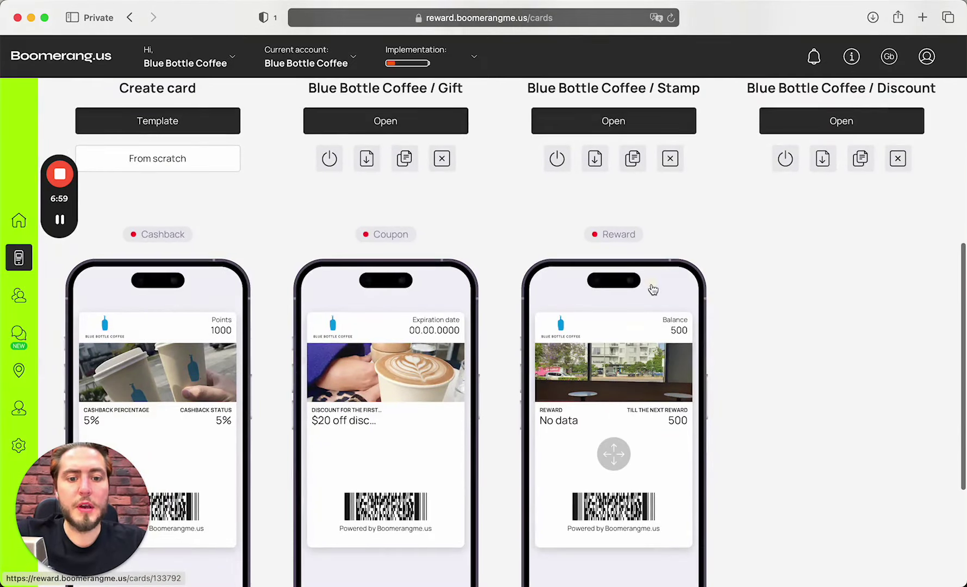
Open the Blue Bottle Coffee Reward card in the editor on its Information step.
left_click(650, 287)
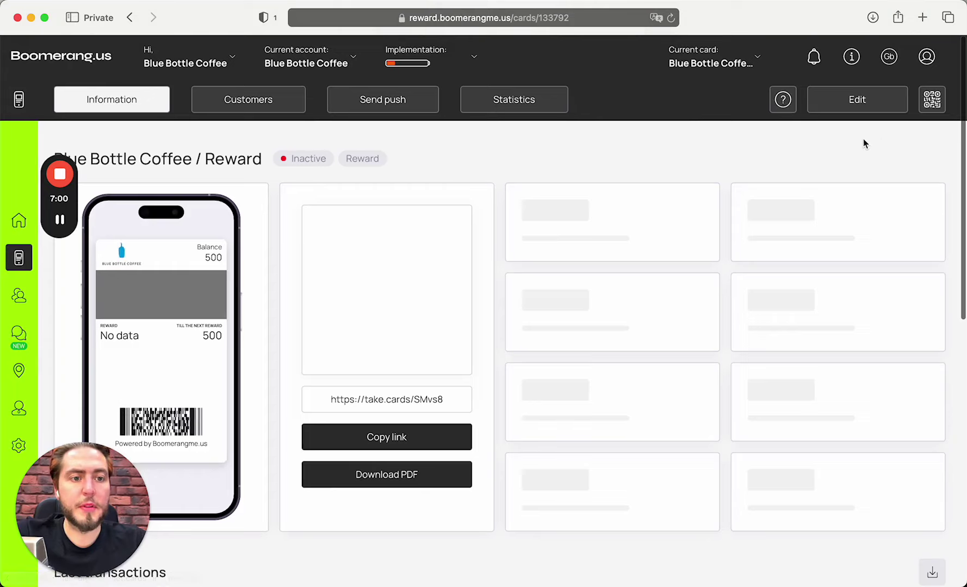
left_click(872, 98)
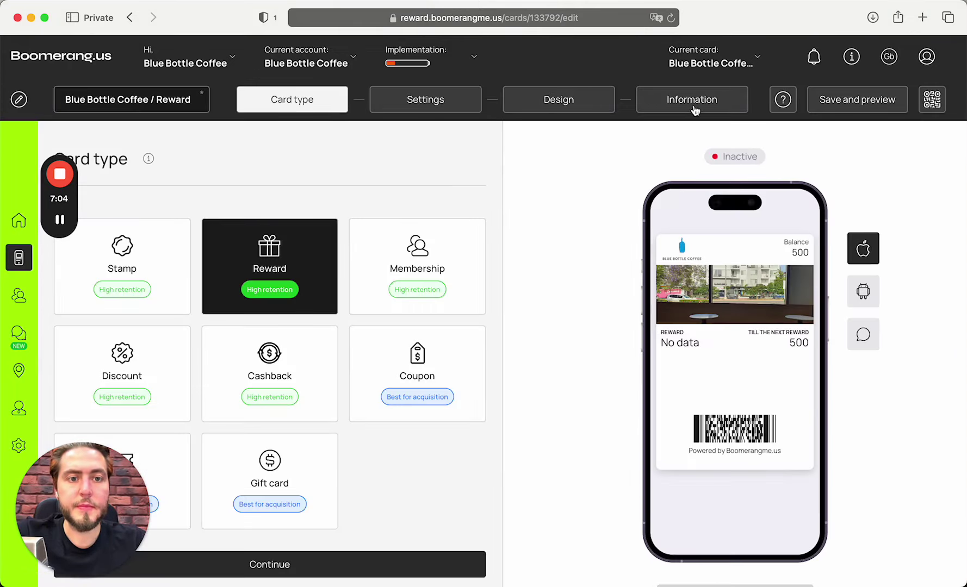
left_click(692, 103)
Look through the card's active links, feedback links, terms of use and issuer information.
scroll(369, 237, "down", 1)
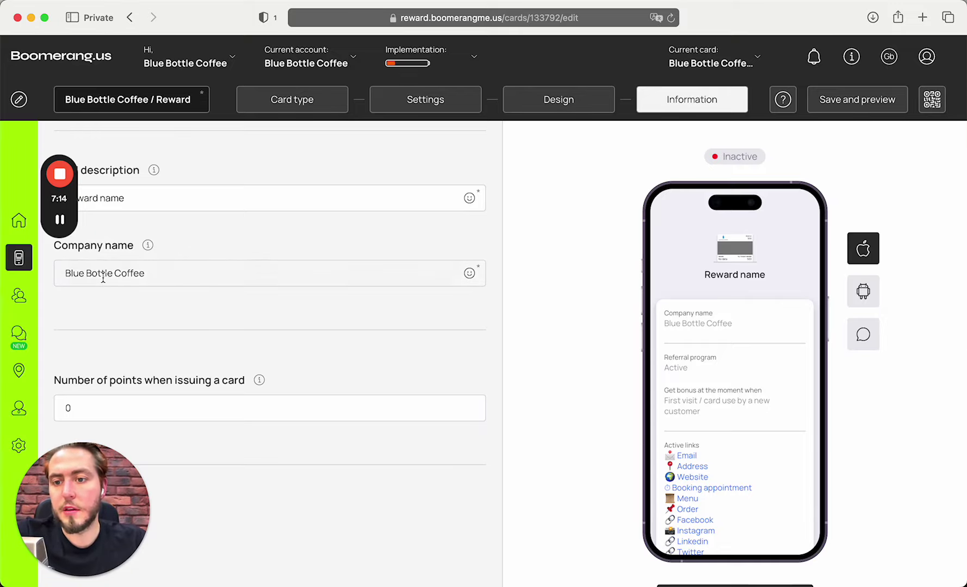
scroll(101, 276, "down", 6)
scroll(228, 241, "down", 10)
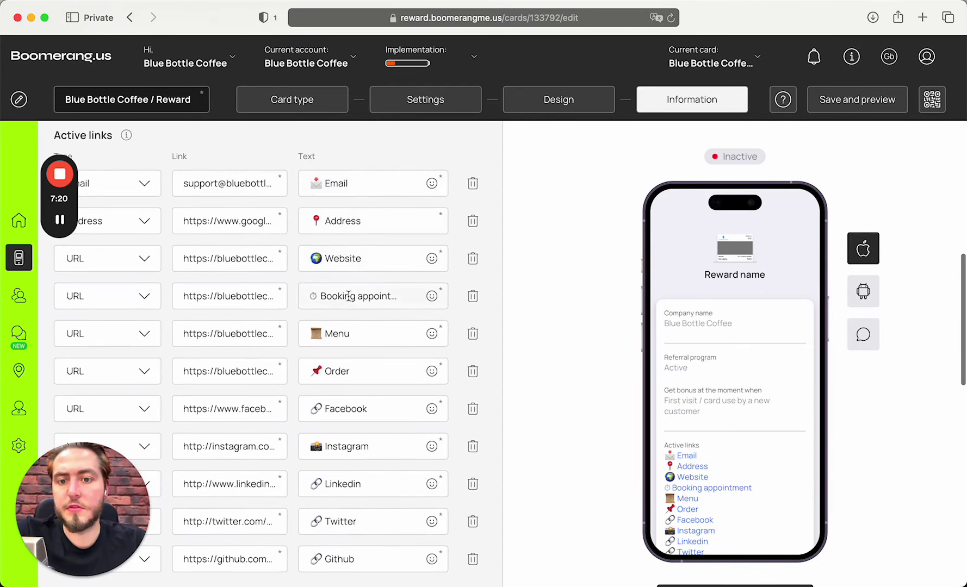
scroll(352, 315, "down", 1)
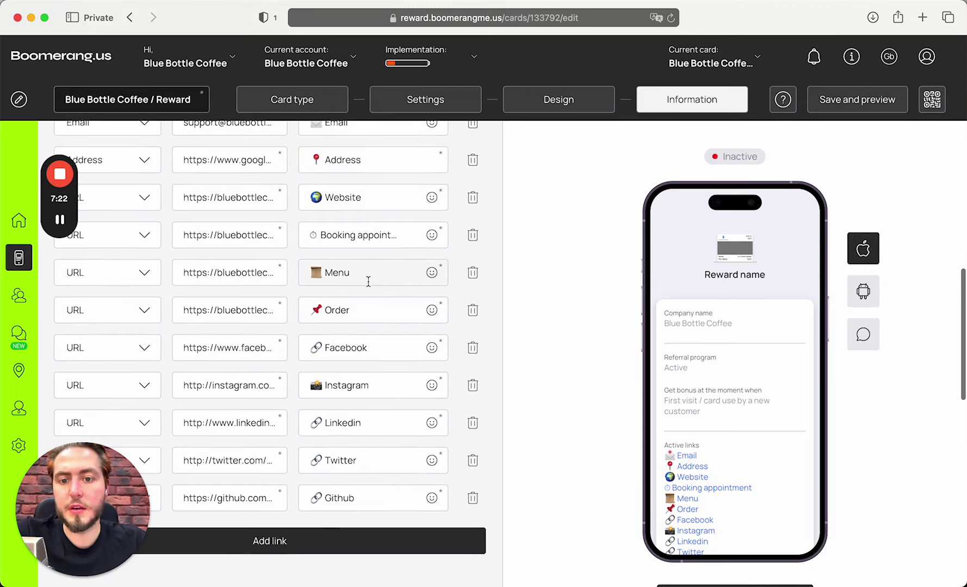
scroll(368, 281, "down", 1)
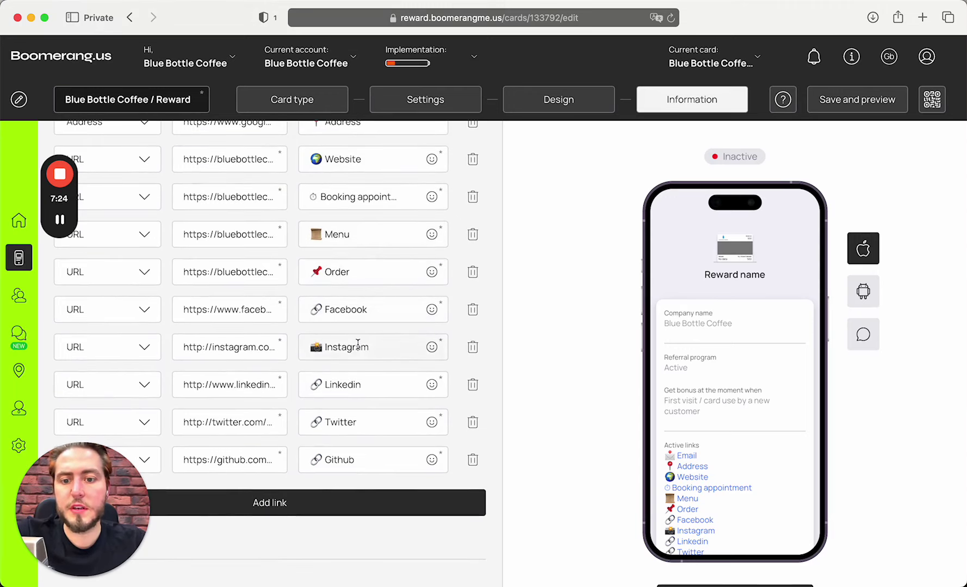
scroll(357, 344, "down", 5)
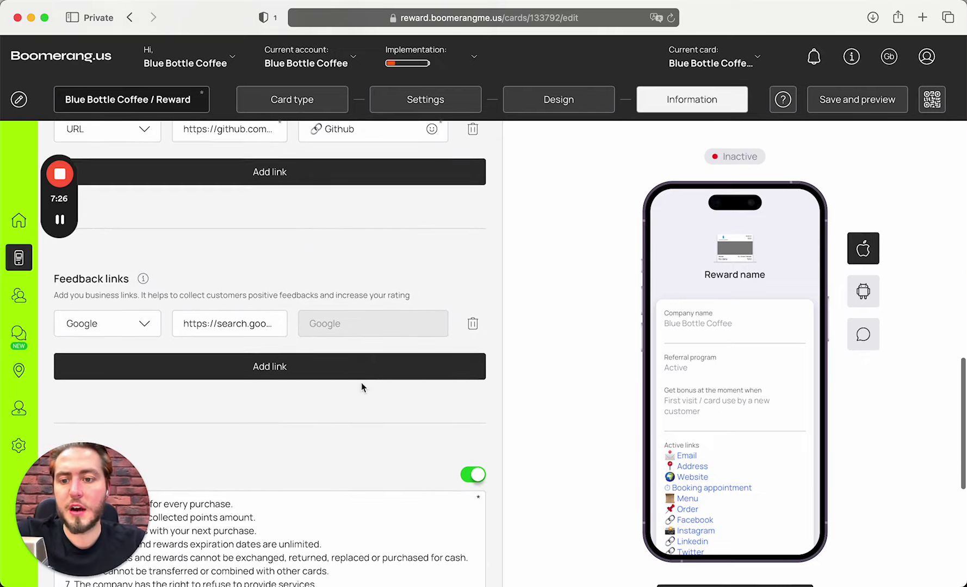
scroll(299, 389, "up", 2)
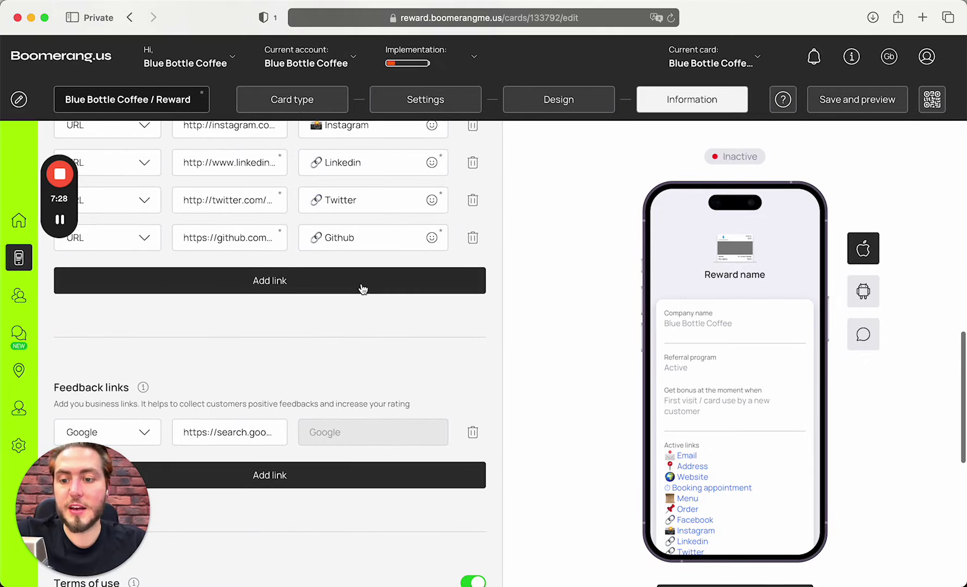
scroll(359, 288, "down", 3)
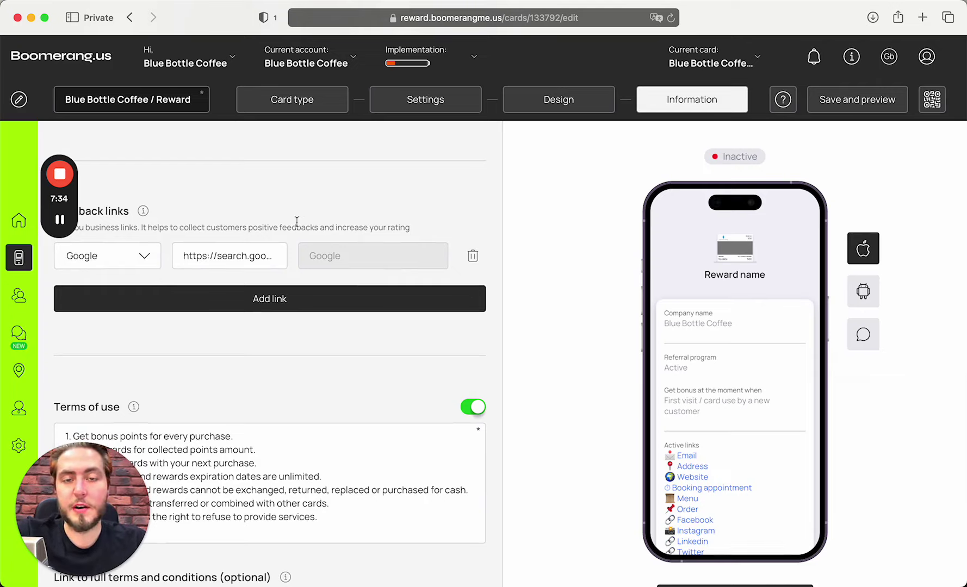
scroll(297, 222, "down", 2)
scroll(297, 221, "down", 5)
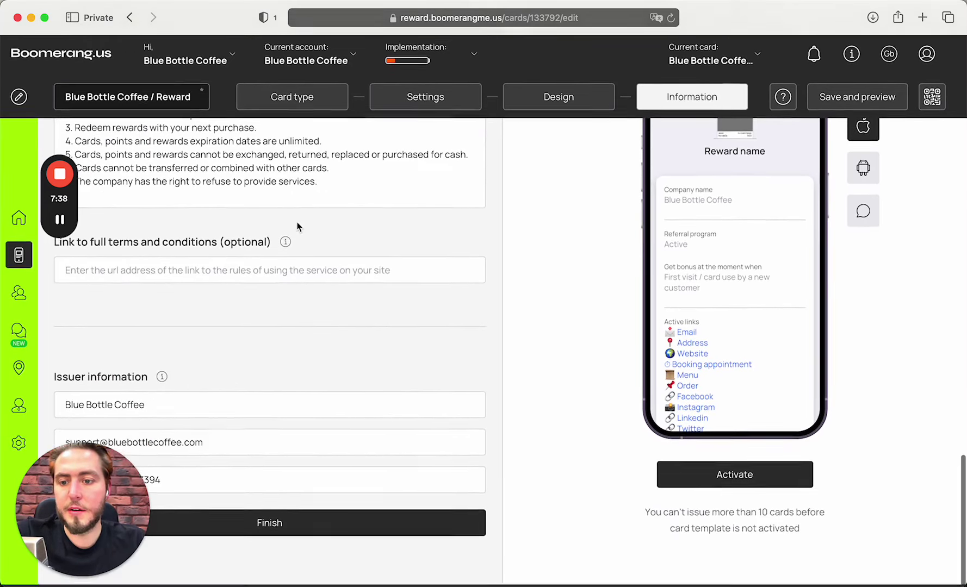
scroll(192, 443, "down", 1)
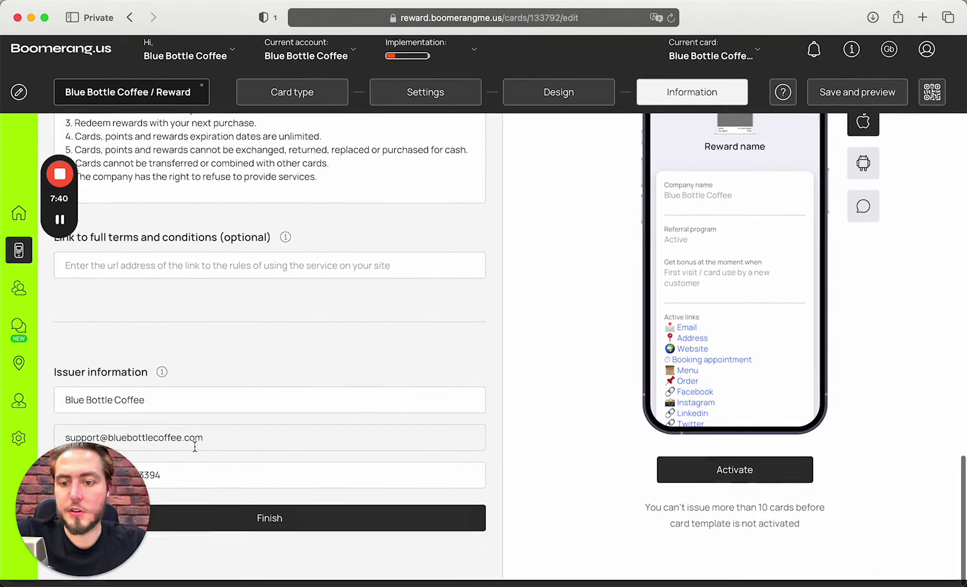
scroll(195, 446, "up", 20)
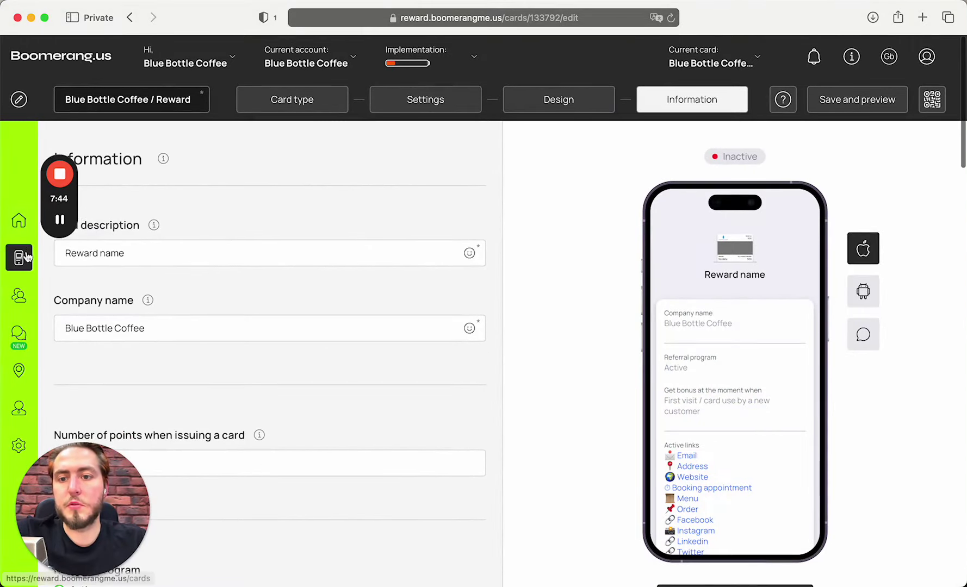
Leave the Blue Bottle Coffee account for the reseller admin account and list its sub-accounts.
left_click(27, 258)
left_click(19, 220)
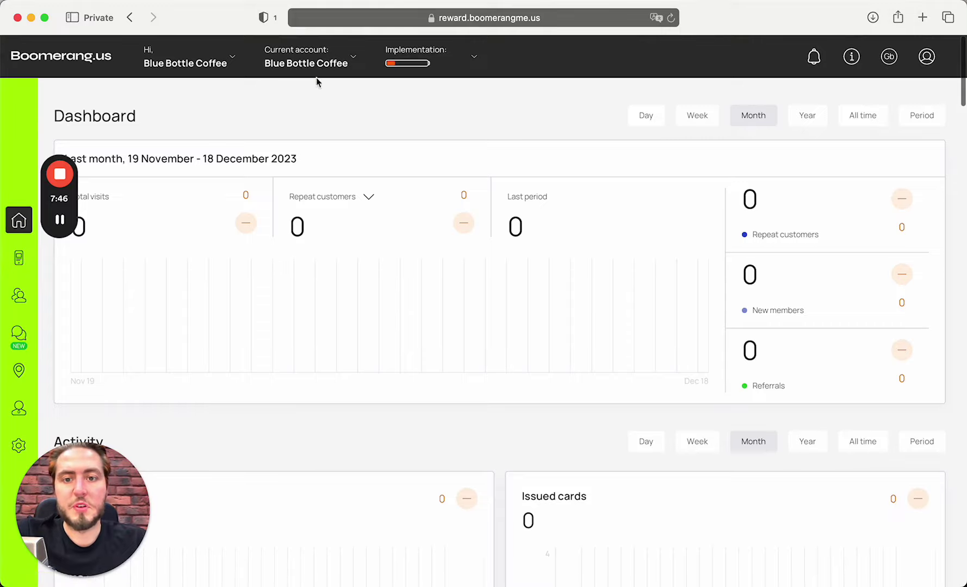
left_click(277, 55)
left_click(287, 108)
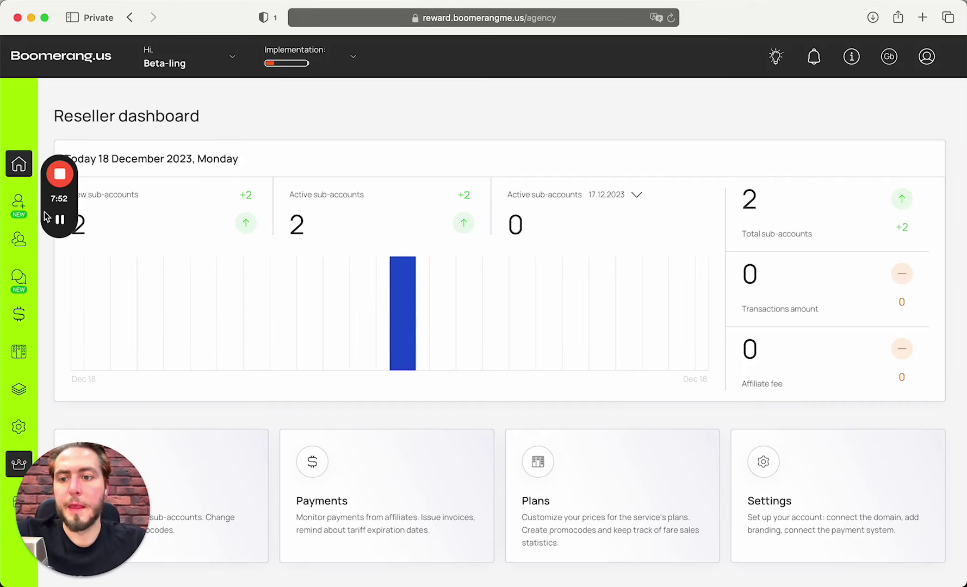
left_click(18, 233)
scroll(381, 232, "down", 3)
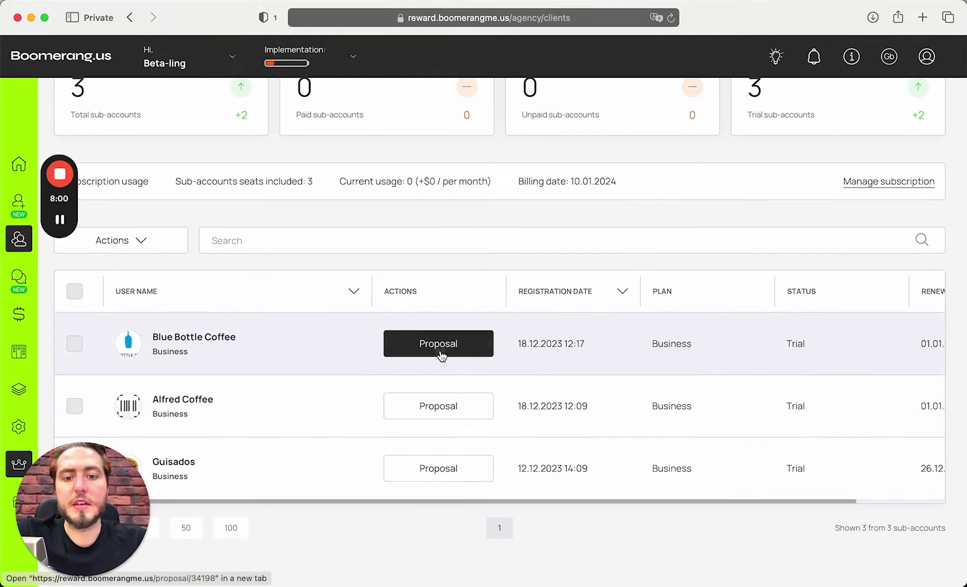
Open Blue Bottle Coffee's proposal page in a new tab and review its revenue-loss headline.
left_click(441, 355)
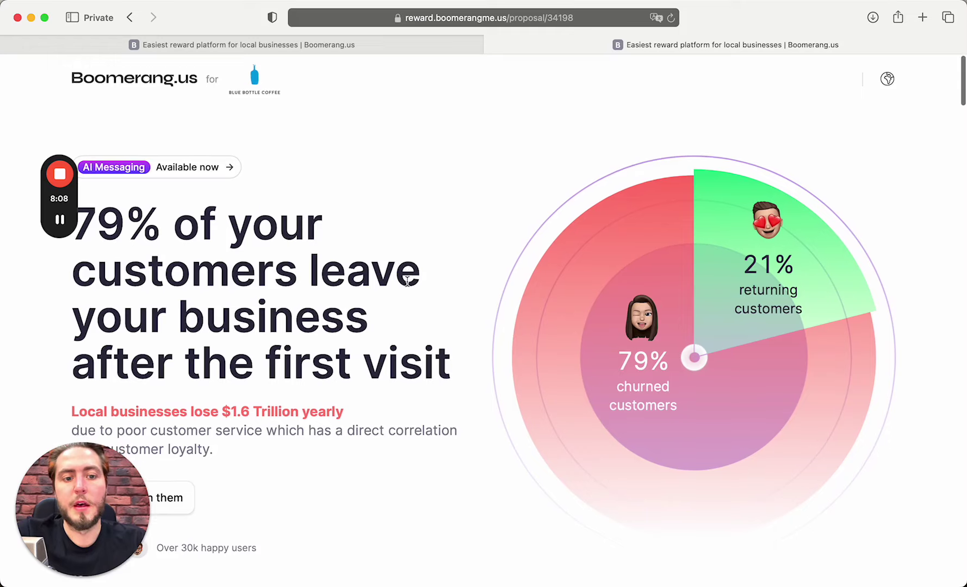
scroll(407, 282, "down", 2)
scroll(407, 281, "up", 2)
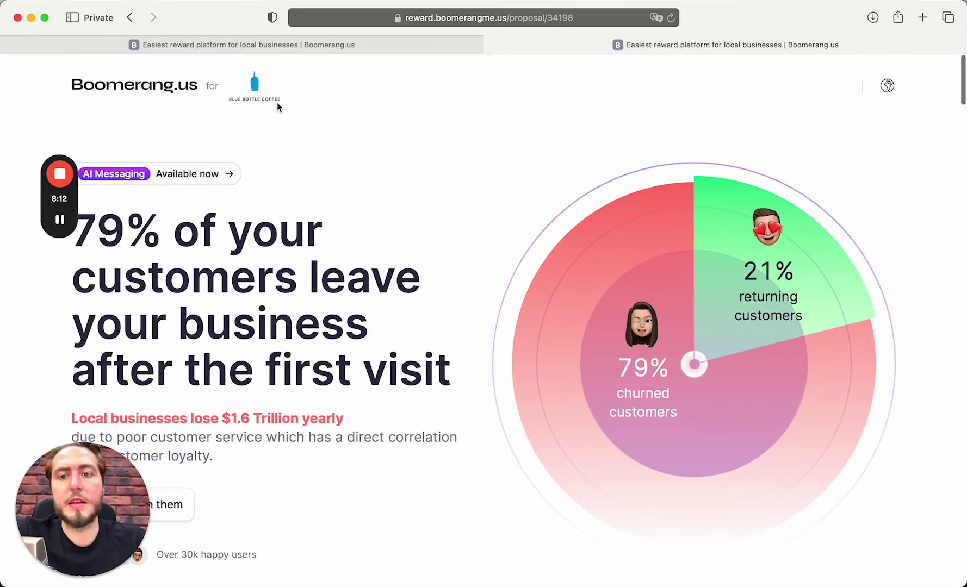
scroll(259, 239, "down", 2)
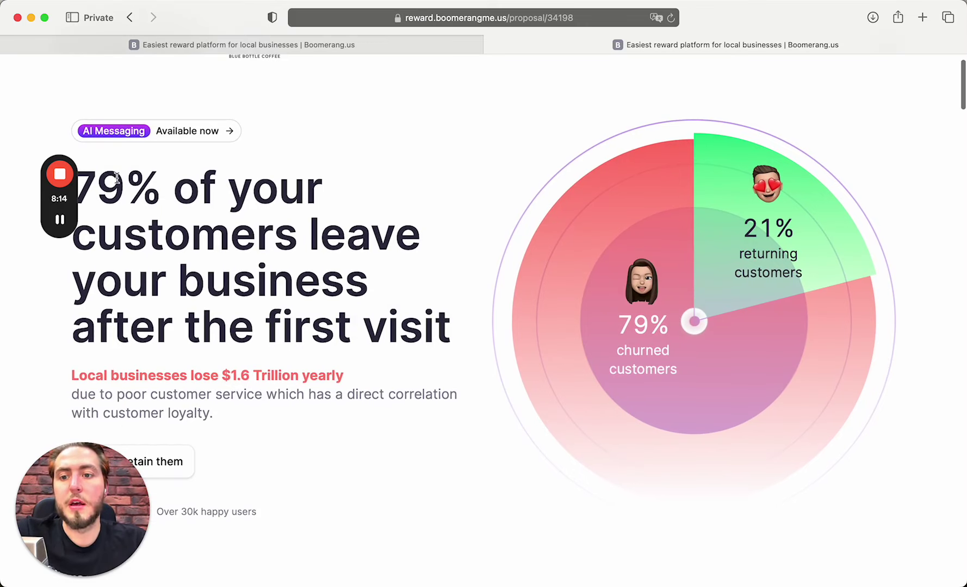
left_click_drag(116, 179, 473, 375)
left_click(473, 374)
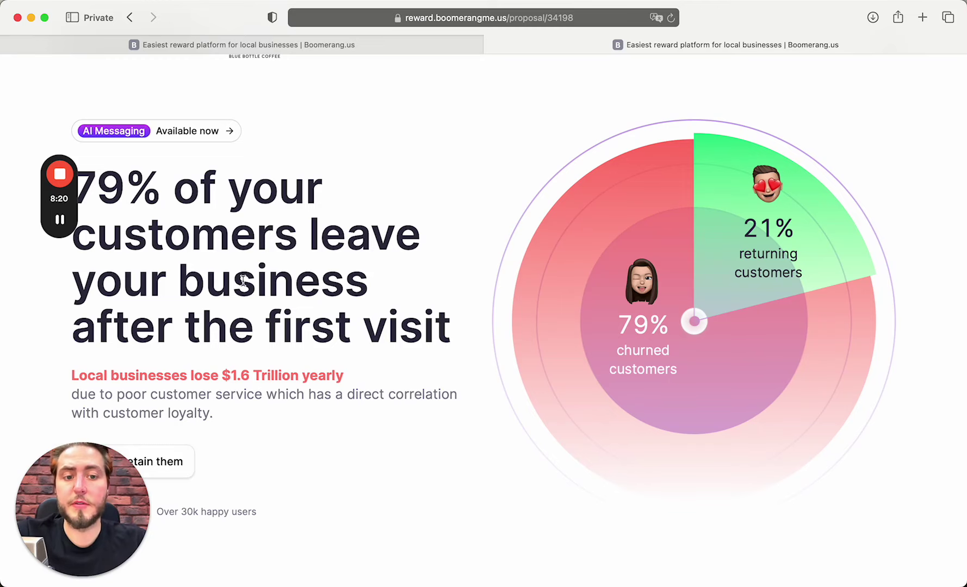
Scroll down to the ROI calculator estimating $319,410 potential monthly revenue.
scroll(243, 280, "down", 2)
scroll(423, 348, "up", 2)
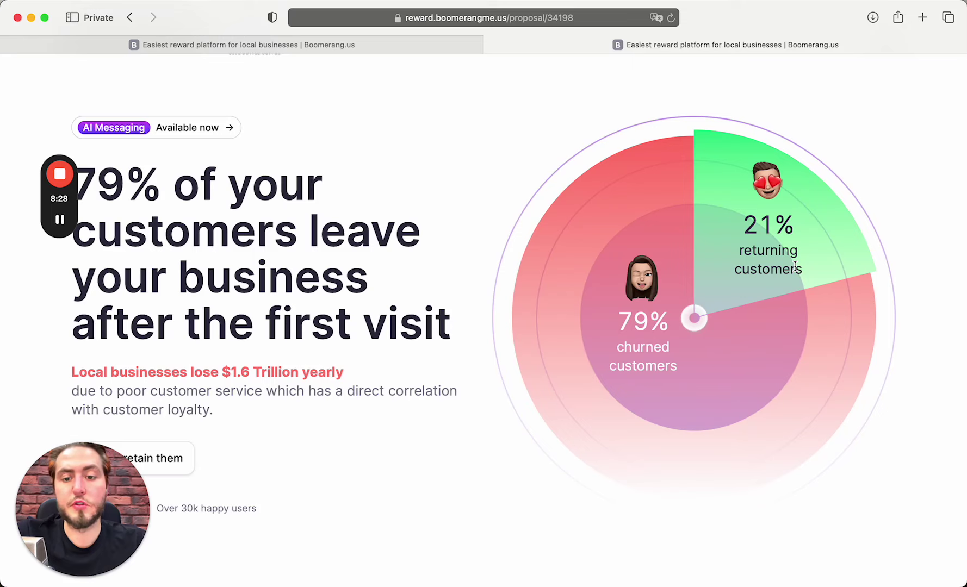
scroll(795, 266, "down", 4)
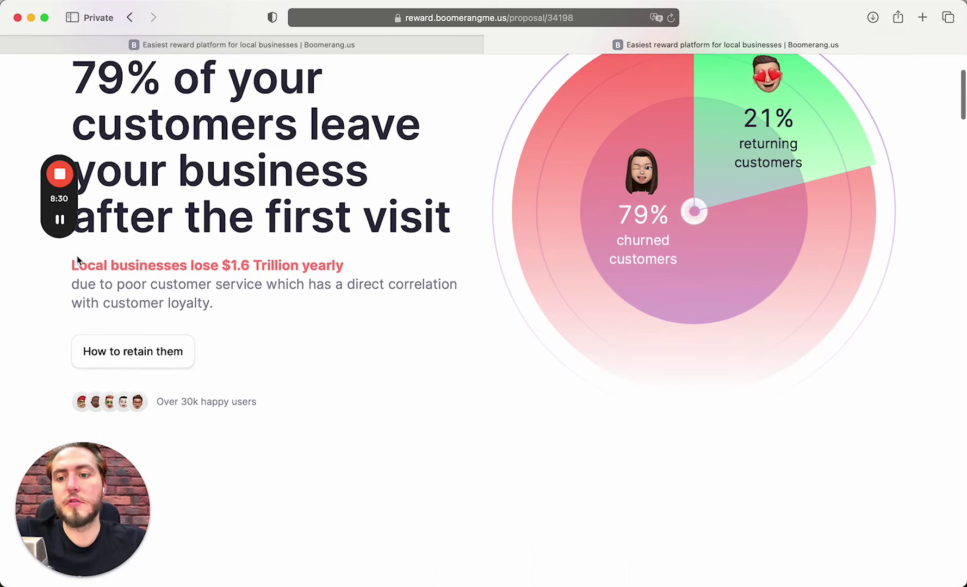
left_click(339, 263)
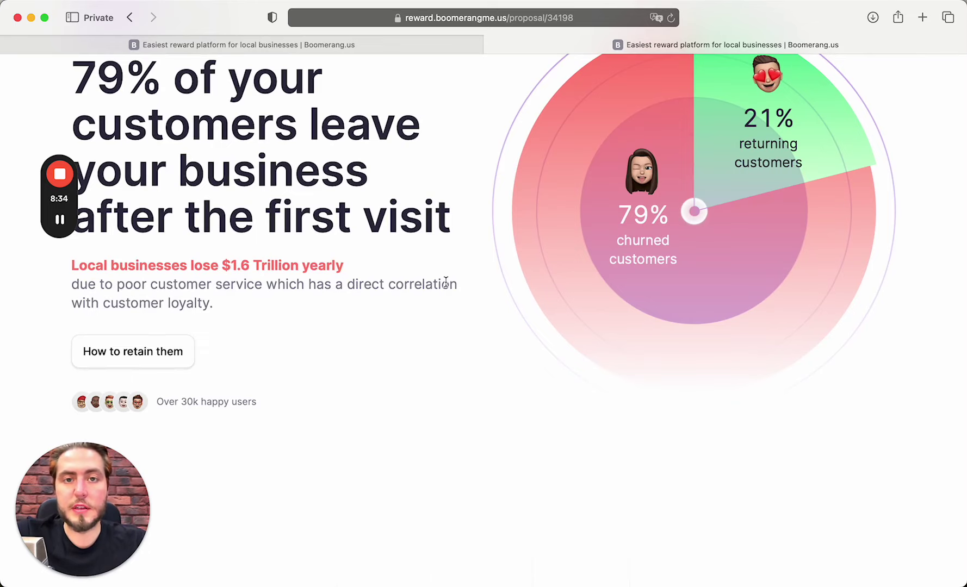
scroll(446, 282, "down", 8)
scroll(445, 286, "down", 5)
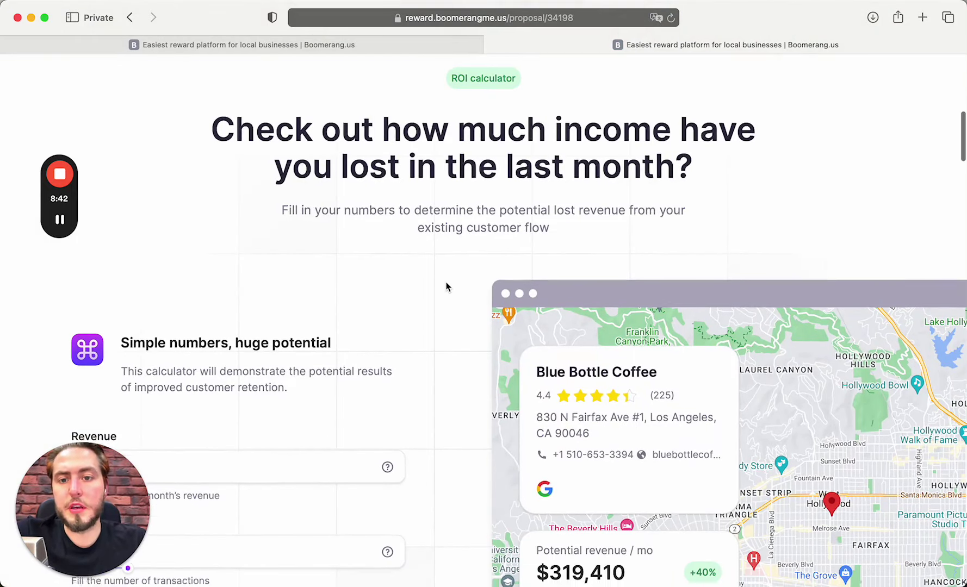
Highlight the ROI calculator headline and scroll to its revenue and transaction sliders.
left_click_drag(226, 124, 438, 127)
left_click(439, 126)
scroll(422, 261, "down", 2)
scroll(422, 261, "down", 5)
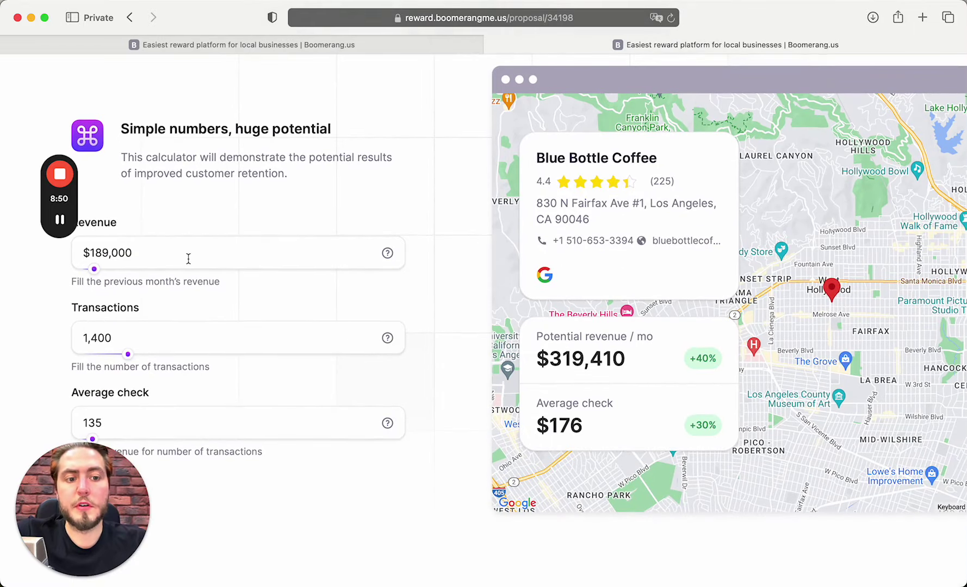
Set $227,027 revenue and 1,176 transactions, projecting $385,563 monthly revenue (+41%).
left_click_drag(95, 271, 95, 270)
mouse_move(126, 358)
left_mouse_down()
mouse_move(106, 356)
mouse_move(117, 359)
left_mouse_up()
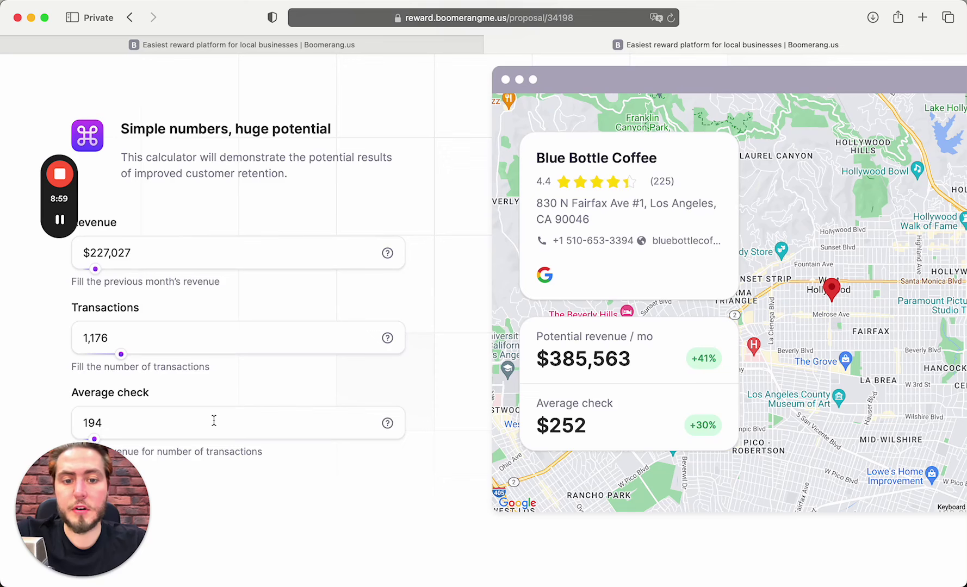
scroll(572, 346, "down", 2)
left_click_drag(548, 282, 627, 288)
left_click(620, 287)
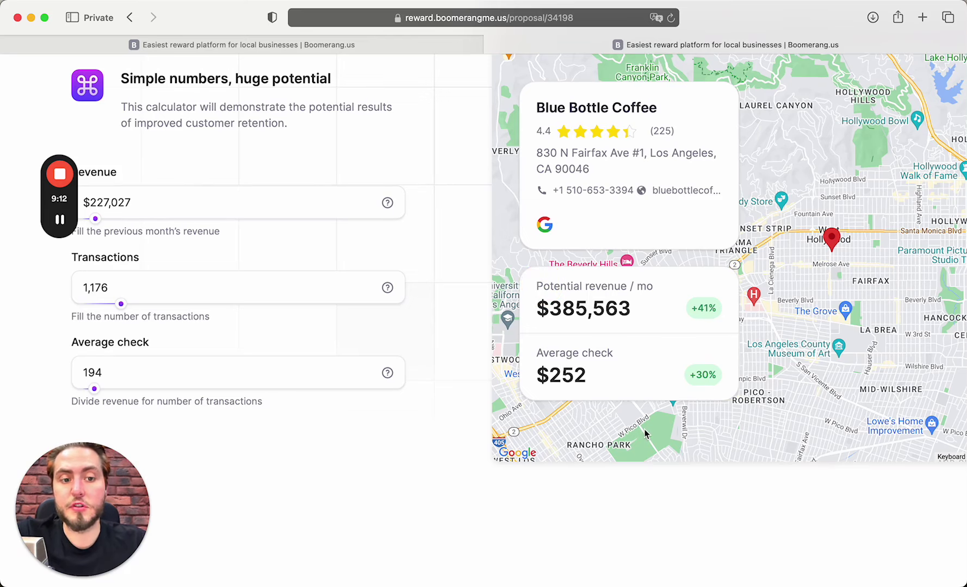
scroll(644, 434, "up", 3)
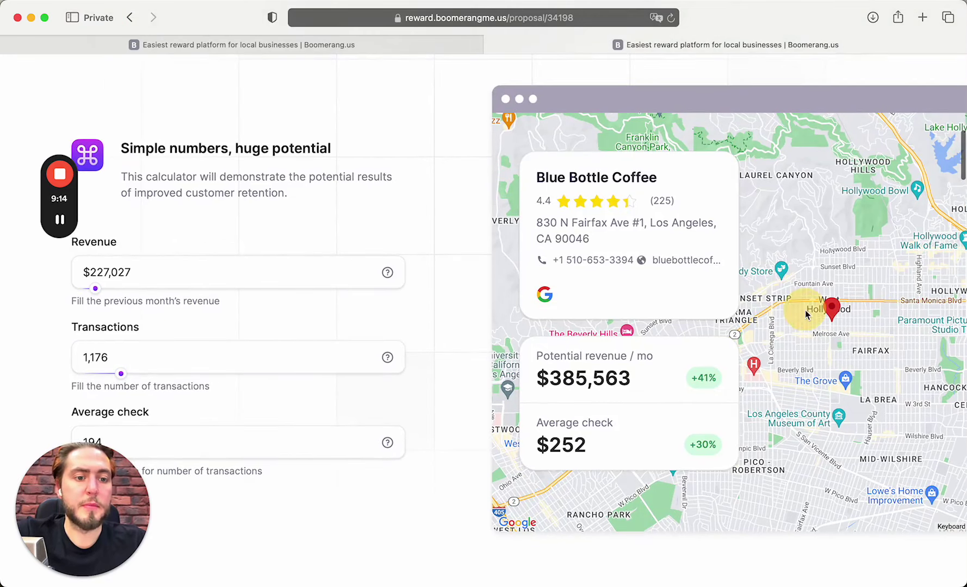
scroll(834, 319, "down", 10)
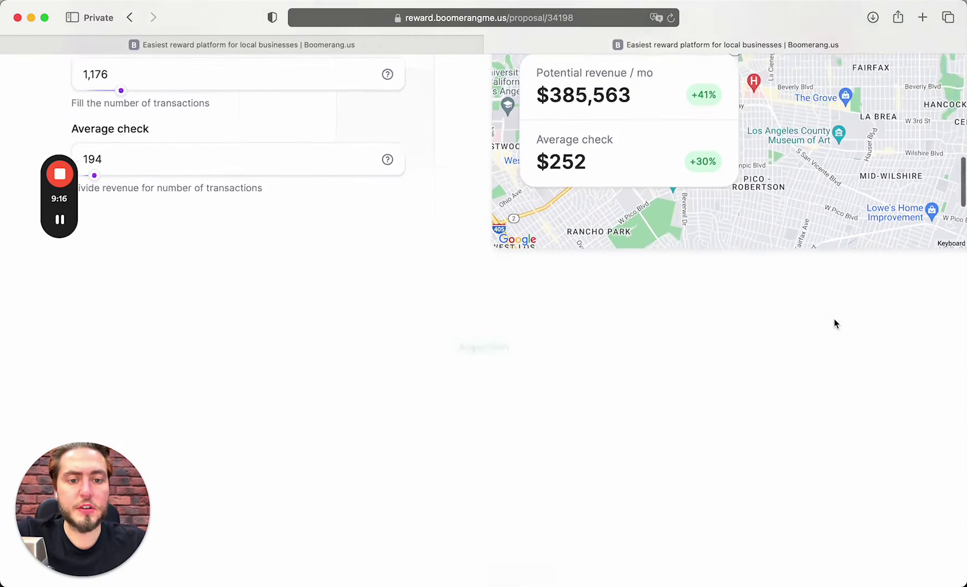
scroll(834, 323, "down", 1)
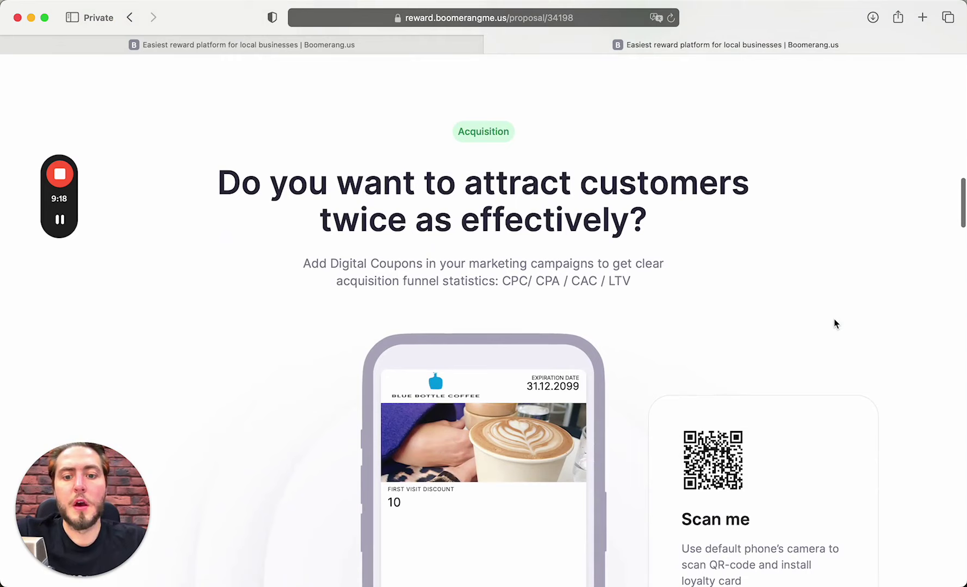
scroll(834, 320, "down", 2)
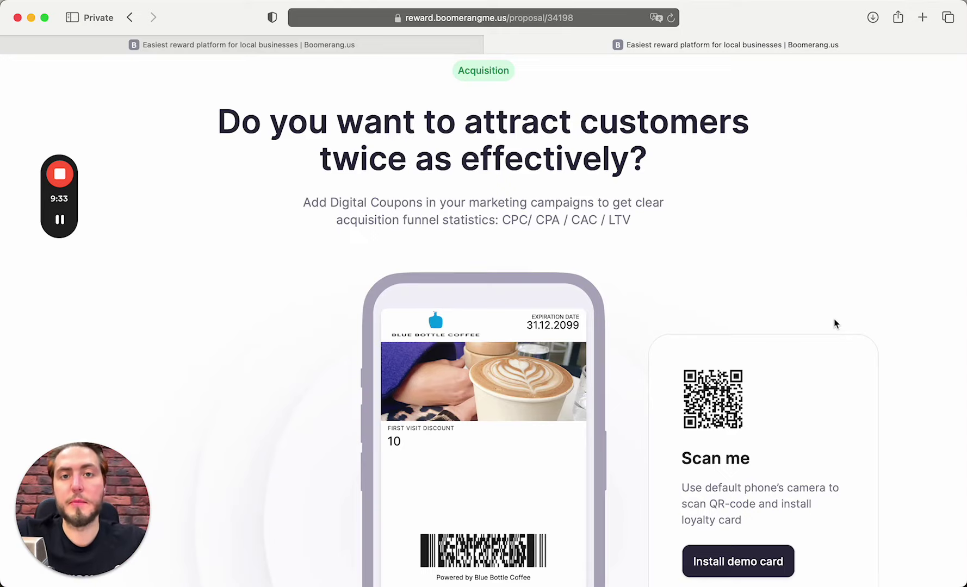
scroll(834, 323, "down", 1)
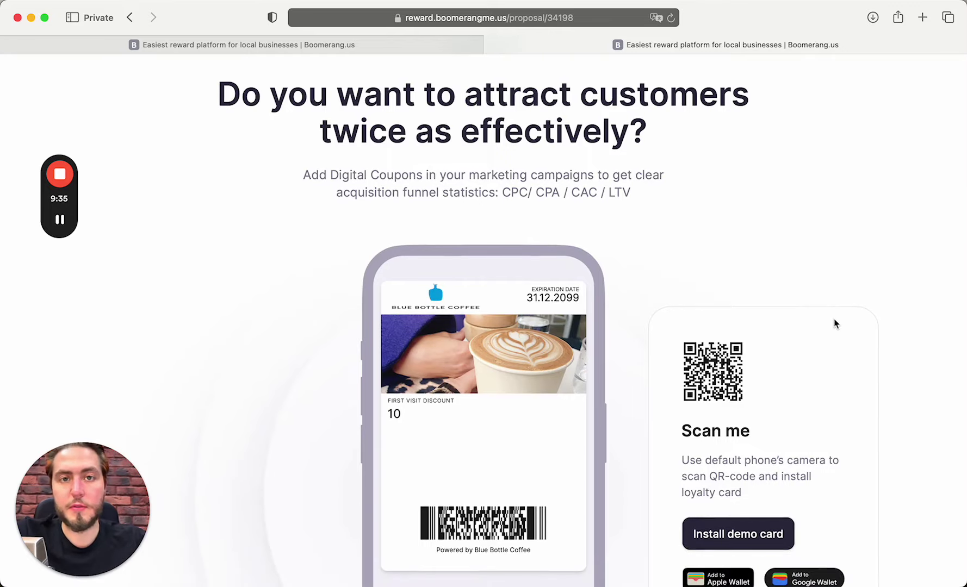
scroll(835, 323, "up", 1)
scroll(835, 323, "down", 5)
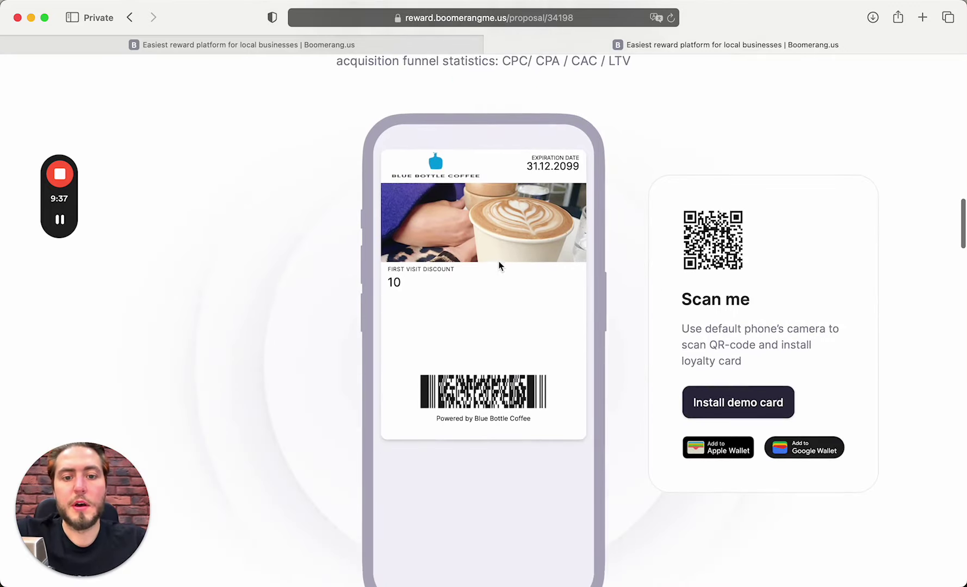
scroll(662, 210, "down", 2)
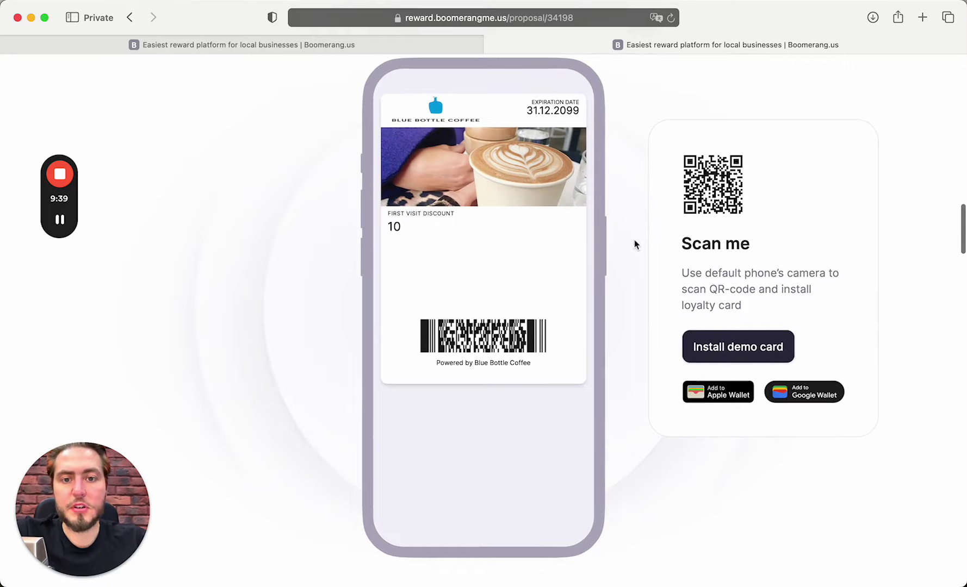
scroll(646, 244, "down", 2)
scroll(676, 280, "up", 2)
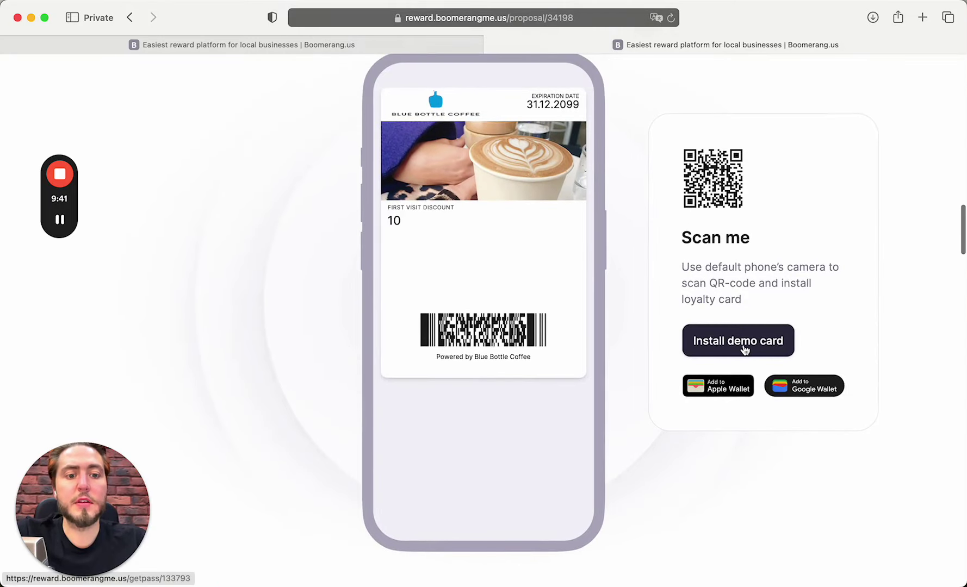
left_click(648, 199)
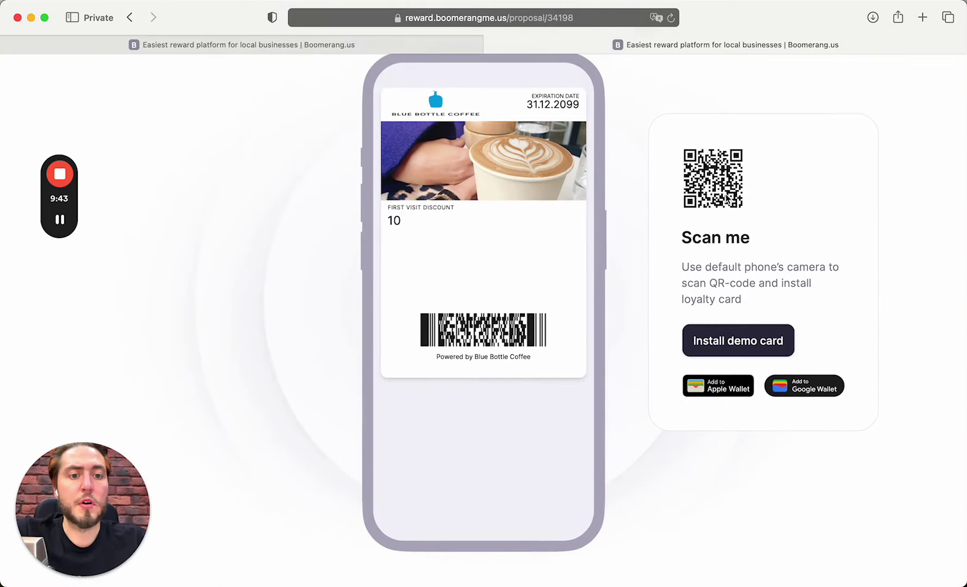
left_click(721, 345)
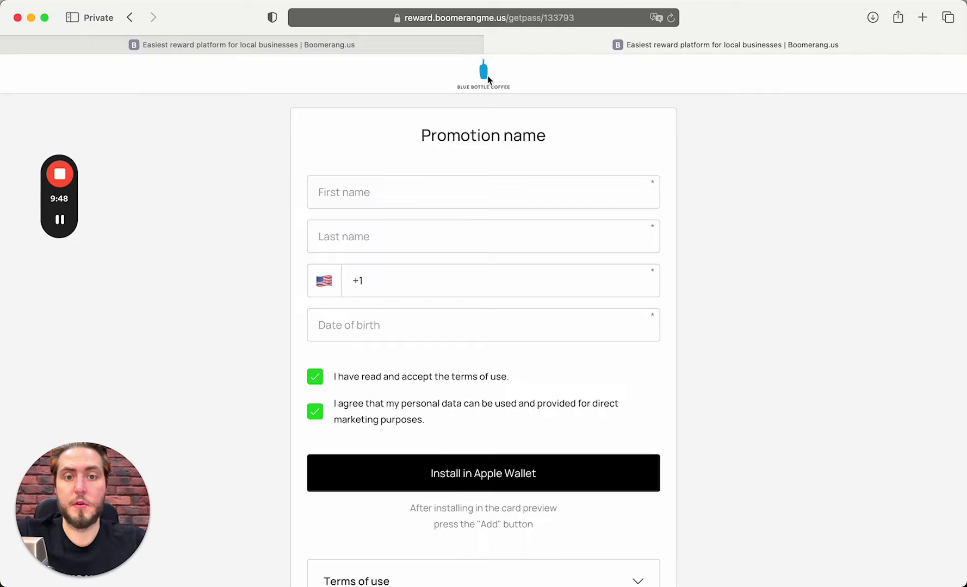
scroll(474, 221, "down", 2)
scroll(354, 170, "up", 2)
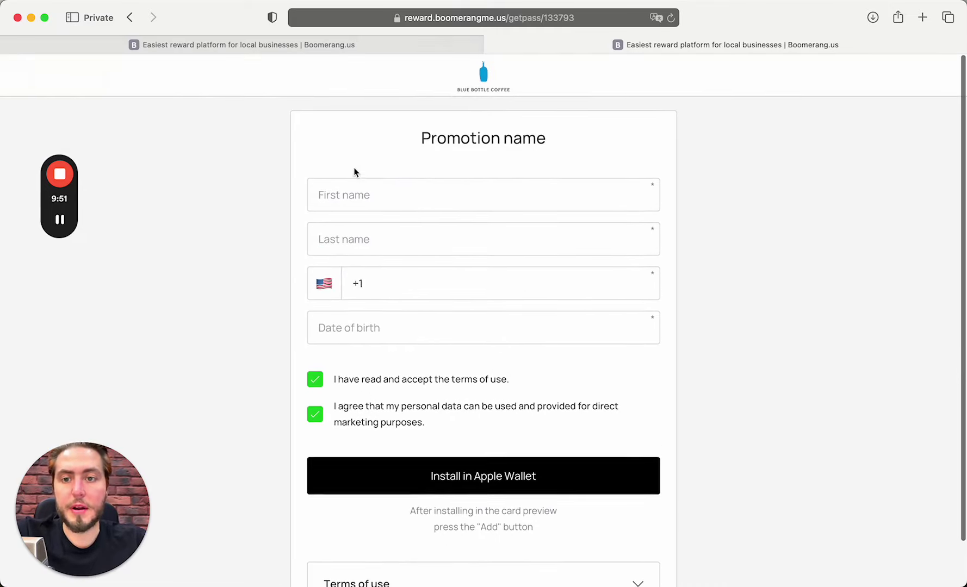
left_click(130, 17)
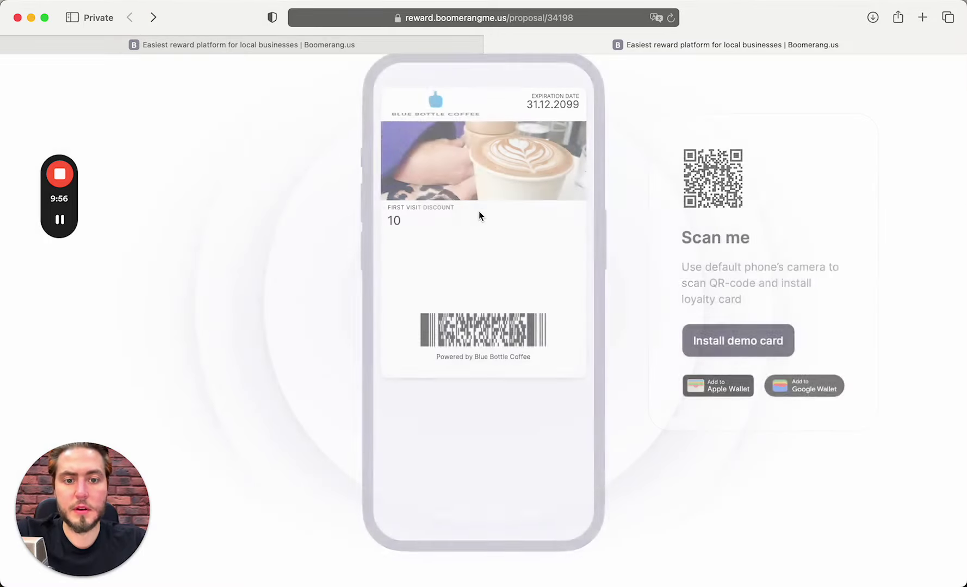
Scroll to the Retention Loop section and its 80%-from-20% and 9x retention statistics.
scroll(479, 214, "down", 12)
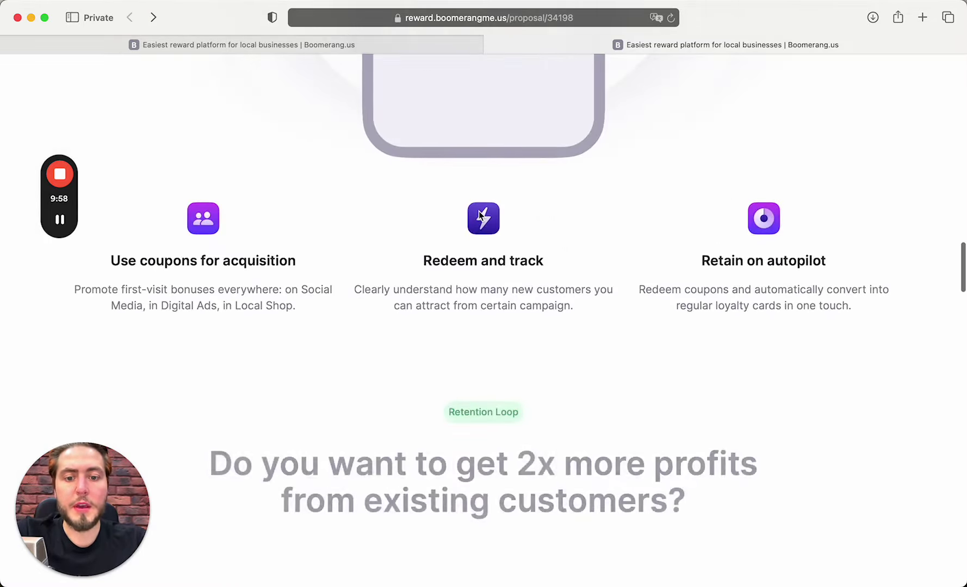
scroll(479, 163, "up", 2)
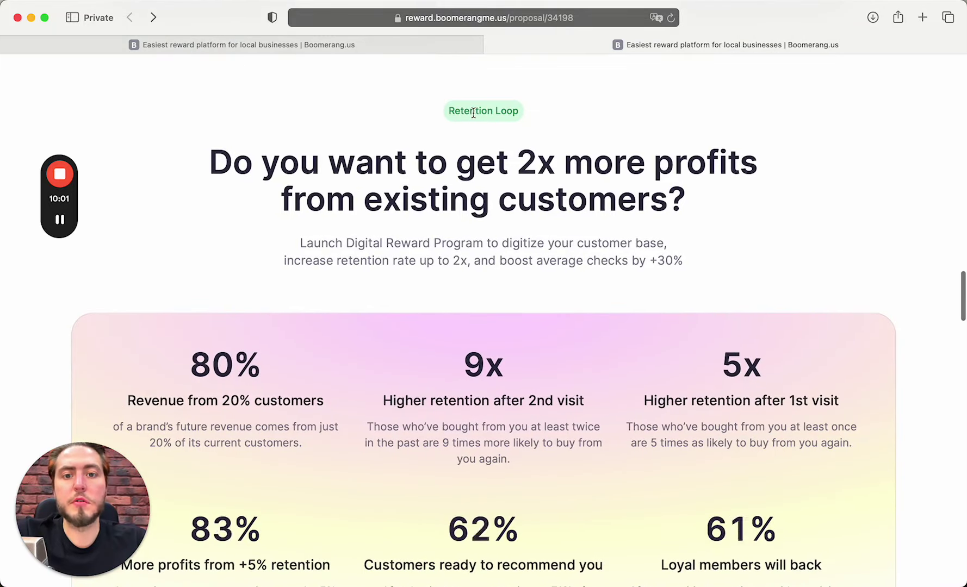
triple_click(495, 111)
left_click(583, 142)
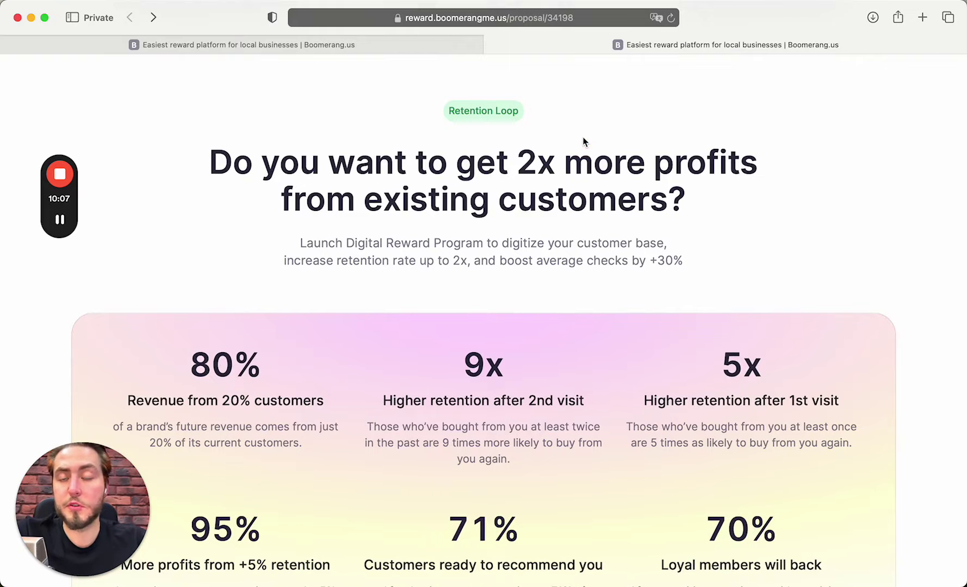
scroll(582, 142, "down", 5)
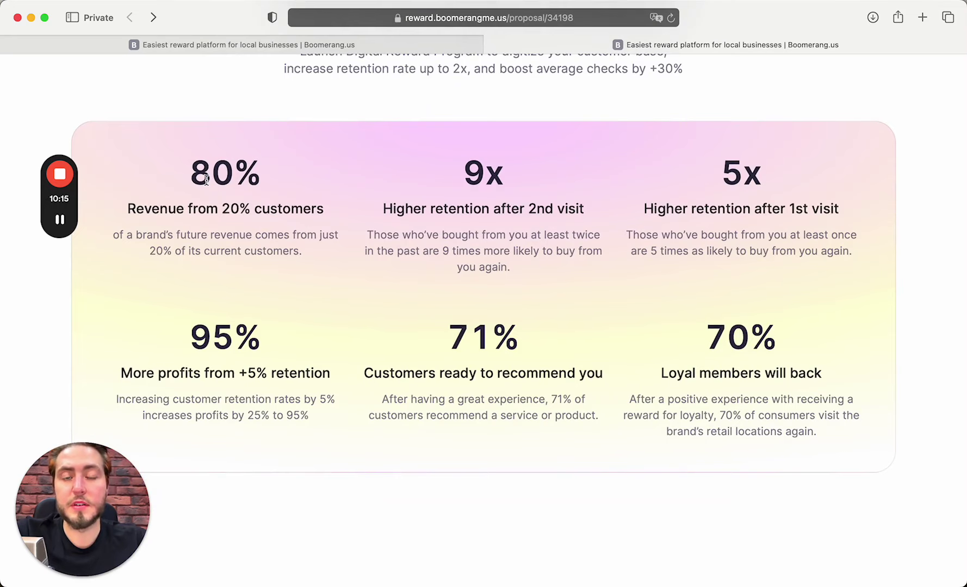
scroll(206, 180, "down", 1)
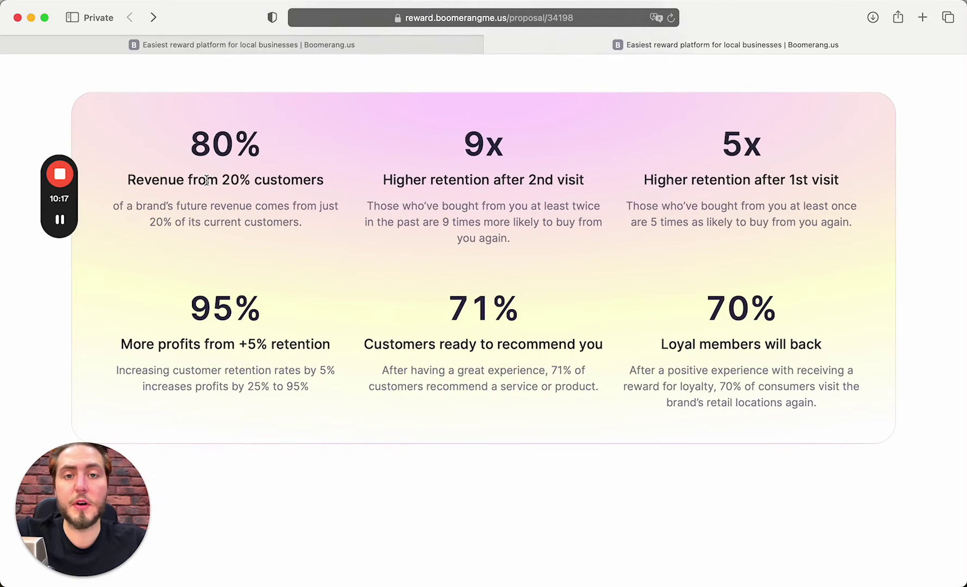
scroll(206, 180, "down", 2)
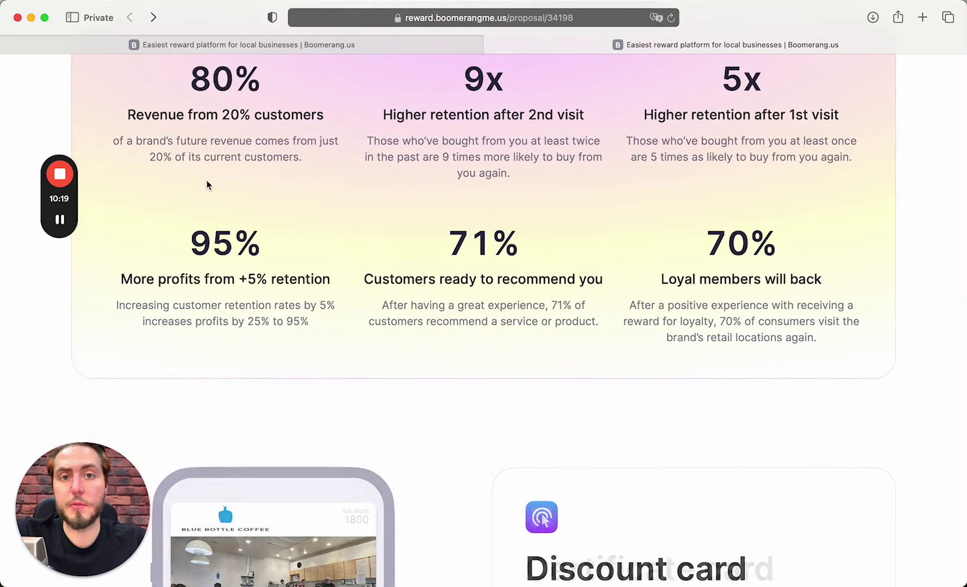
Cycle the carousel through the Reward, Stamp, Cashback, Discount and Certificate card previews.
scroll(206, 180, "down", 10)
scroll(206, 184, "down", 1)
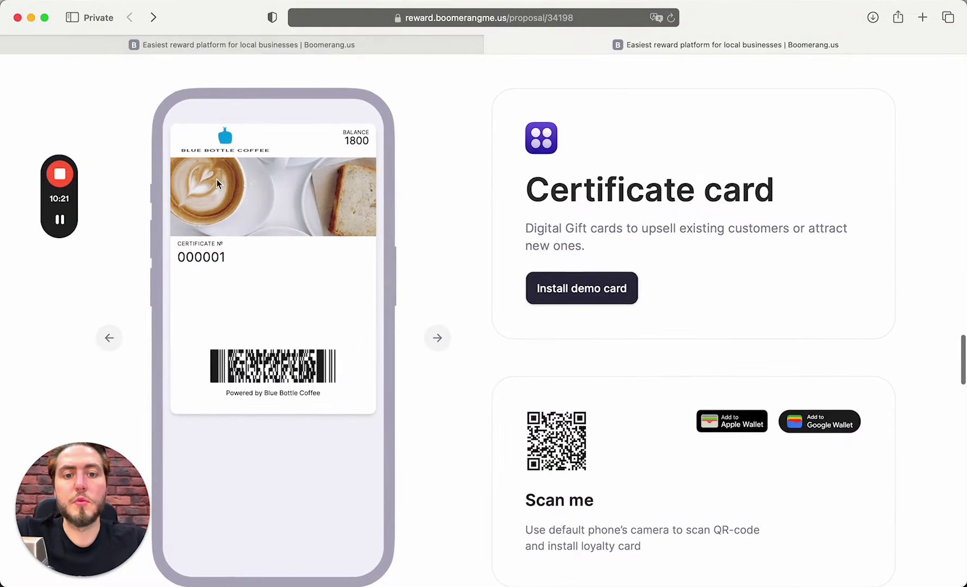
left_click(434, 338)
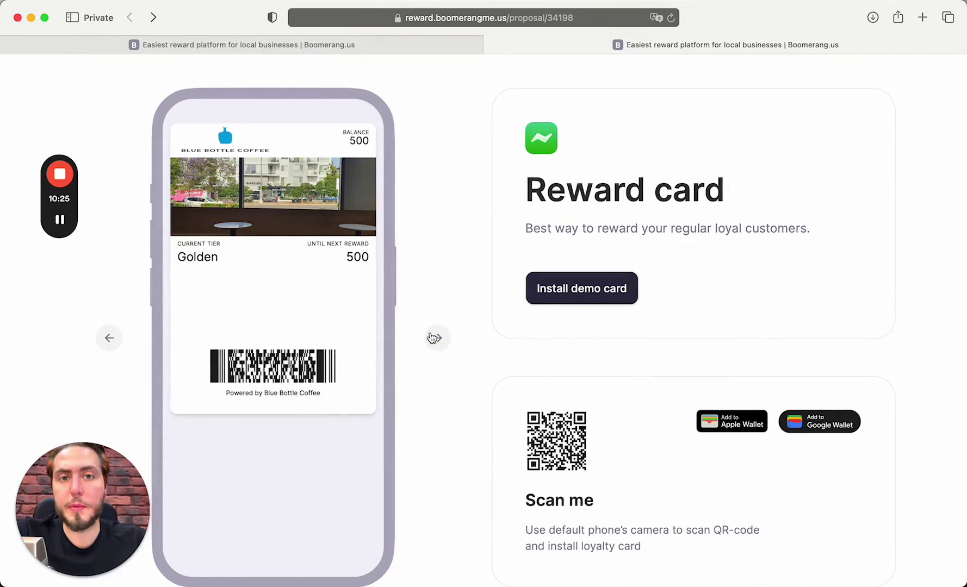
left_click(433, 338)
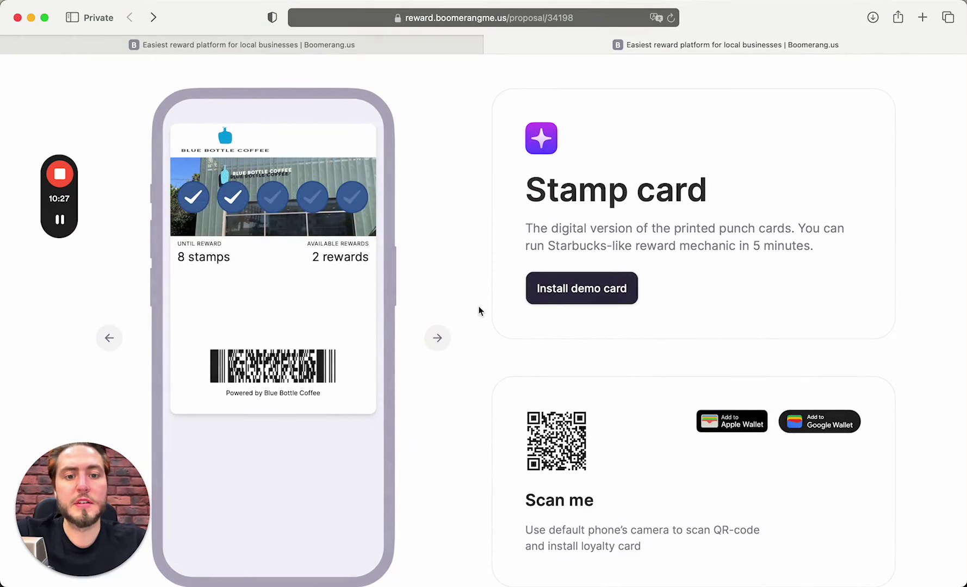
left_click(438, 343)
left_click(438, 342)
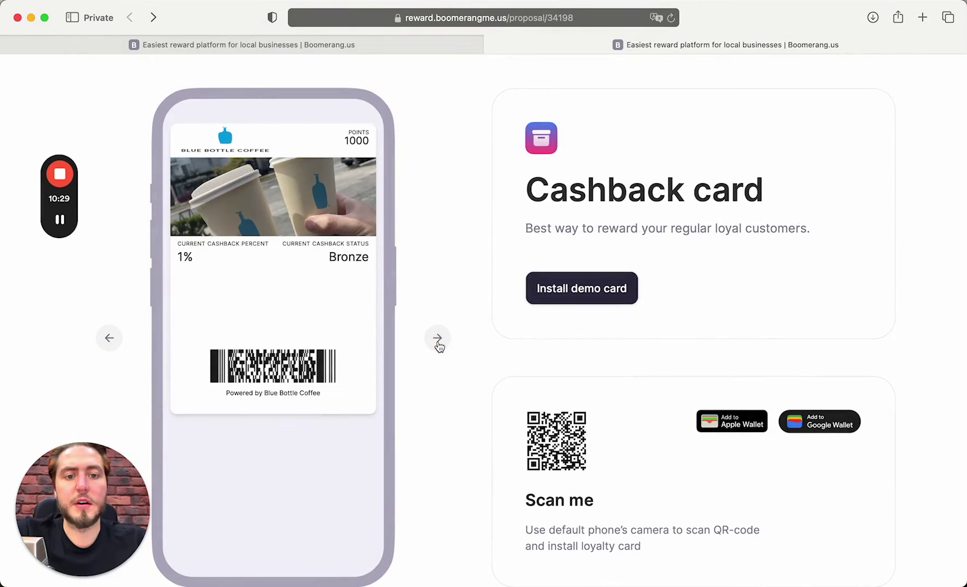
left_click(438, 342)
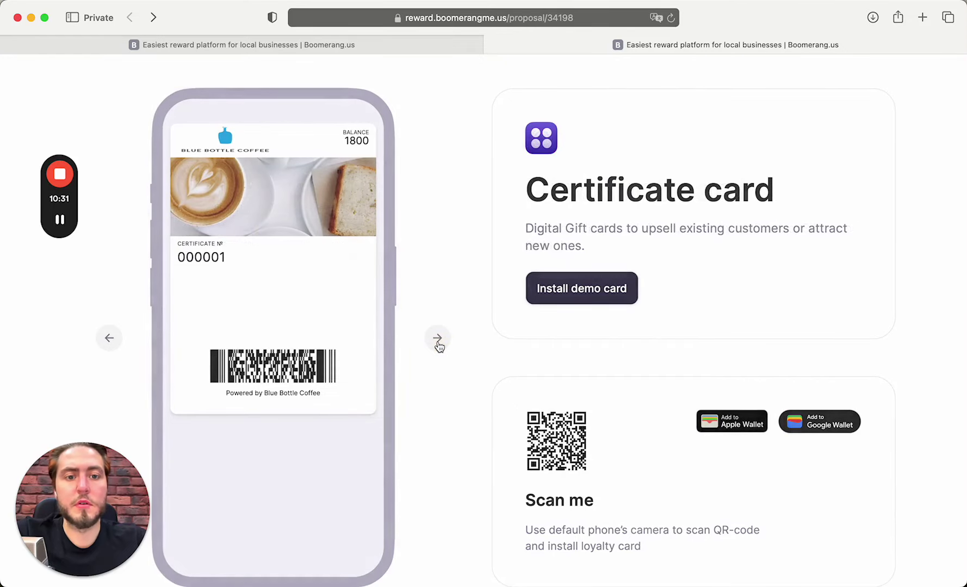
left_click(438, 342)
Scroll past the 'Ready to get 2x profits' banner to the AI Messaging section.
scroll(440, 347, "down", 3)
scroll(440, 347, "down", 3)
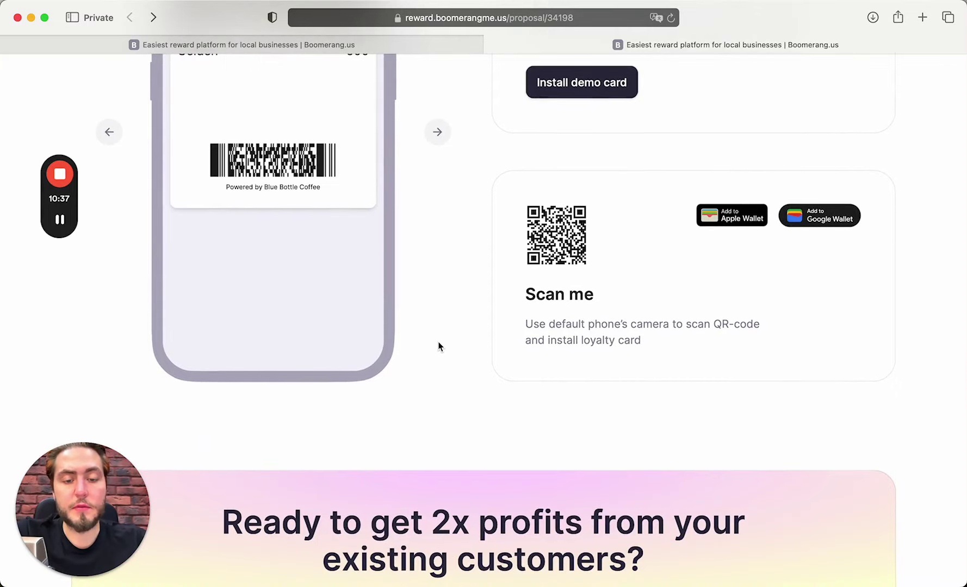
scroll(439, 347, "down", 9)
scroll(439, 347, "down", 1)
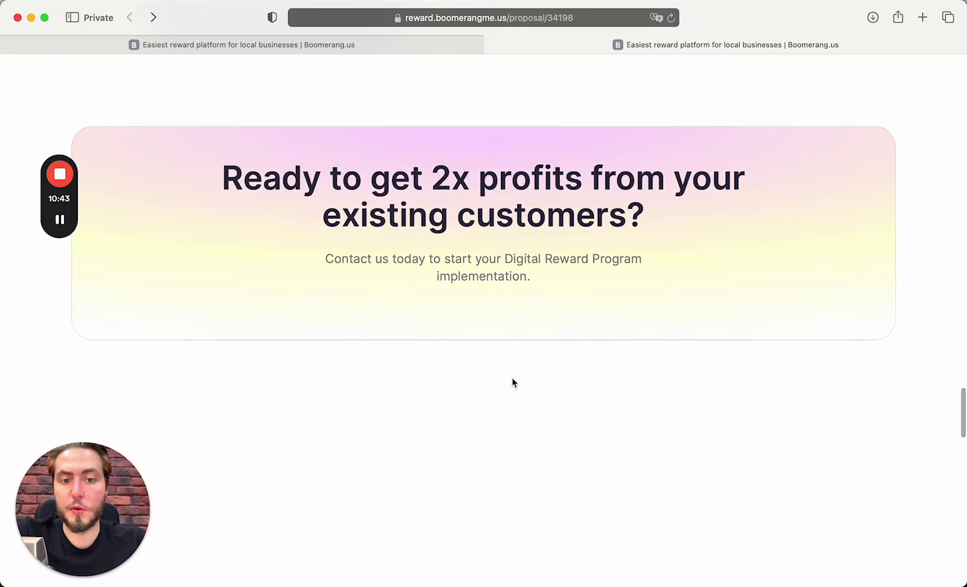
scroll(512, 383, "down", 6)
Scroll through AI Messaging, Push-notifications and retention rate cards to the Contact us now section.
scroll(512, 378, "down", 2)
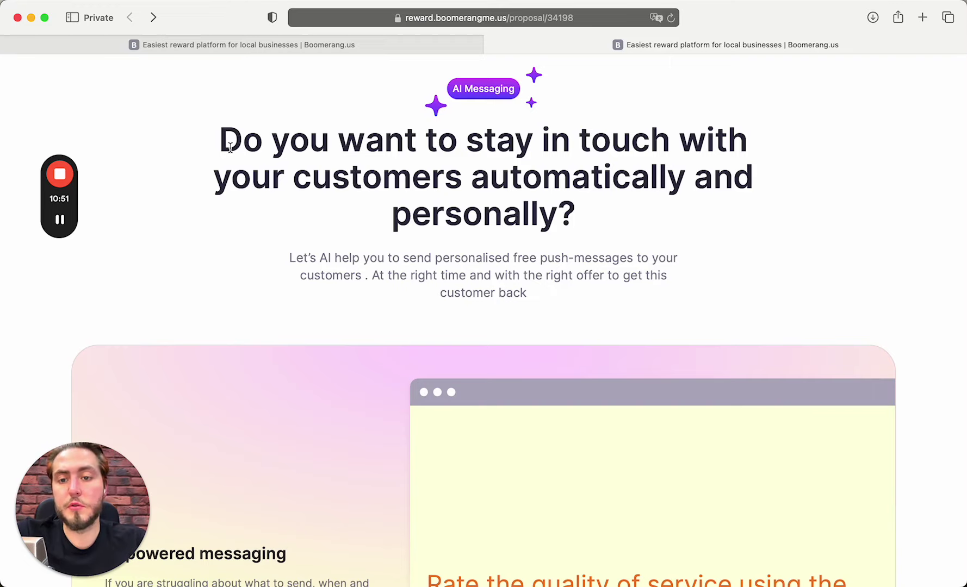
scroll(230, 148, "down", 5)
scroll(230, 148, "down", 2)
scroll(231, 152, "down", 1)
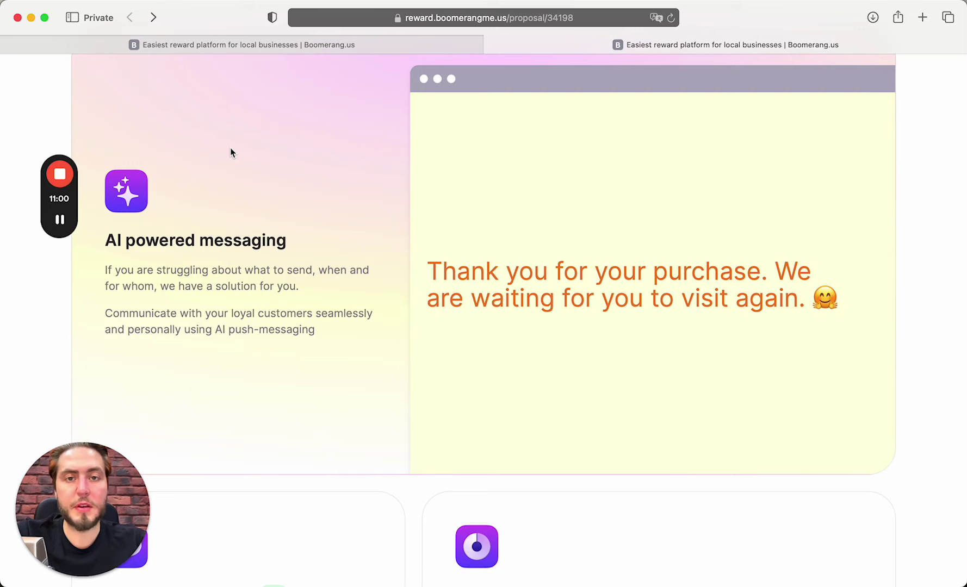
scroll(231, 149, "down", 3)
scroll(231, 153, "down", 10)
scroll(263, 252, "down", 2)
scroll(263, 257, "down", 1)
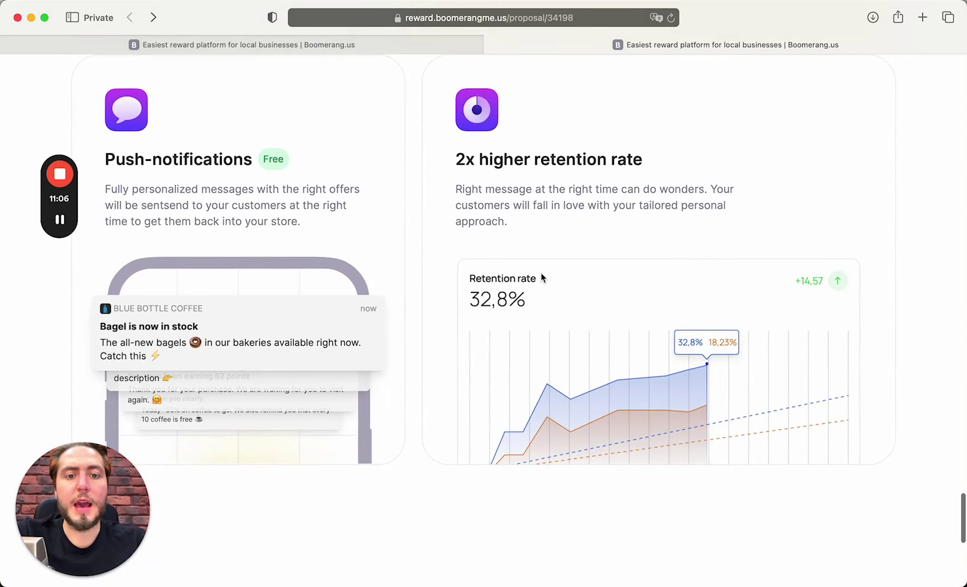
scroll(543, 280, "up", 2)
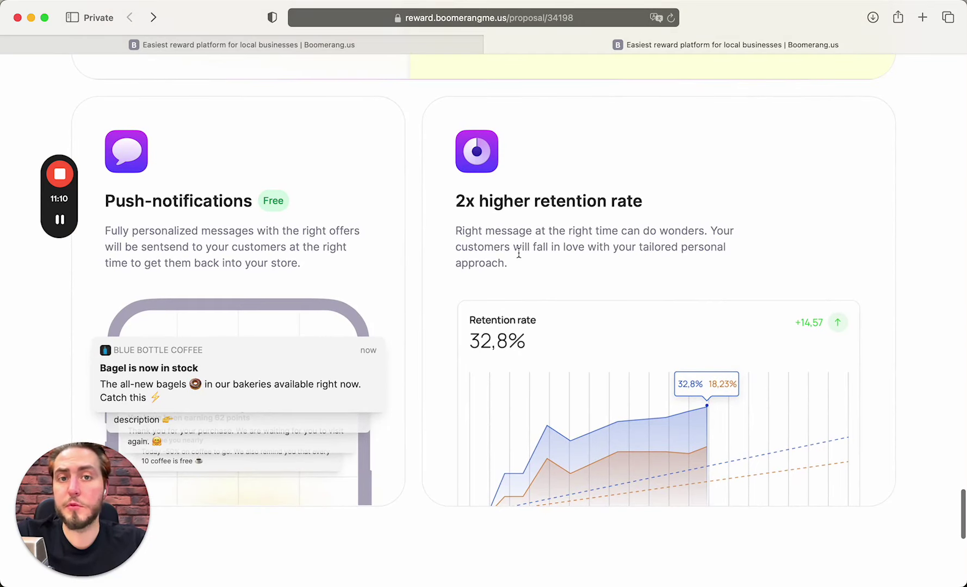
scroll(518, 253, "down", 3)
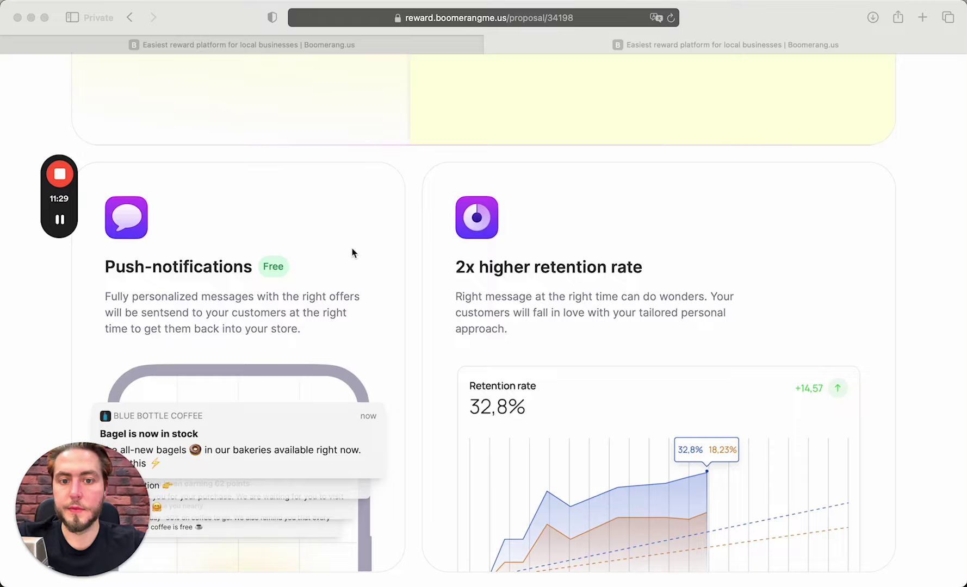
scroll(352, 248, "down", 2)
scroll(352, 253, "down", 6)
Open the 30-minute 'Call with Boomerang' Calendly booking page from Contact us now.
scroll(351, 254, "down", 3)
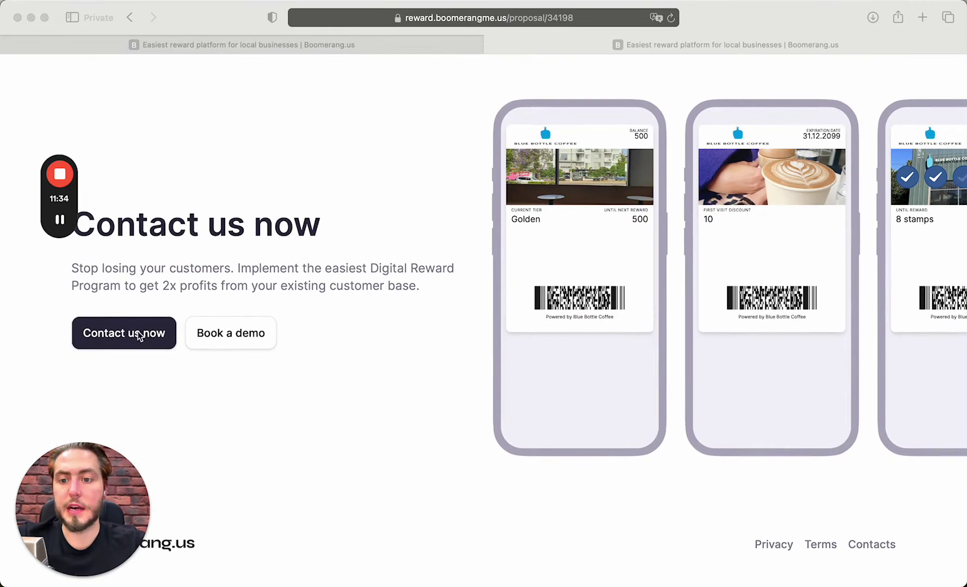
left_click(347, 326)
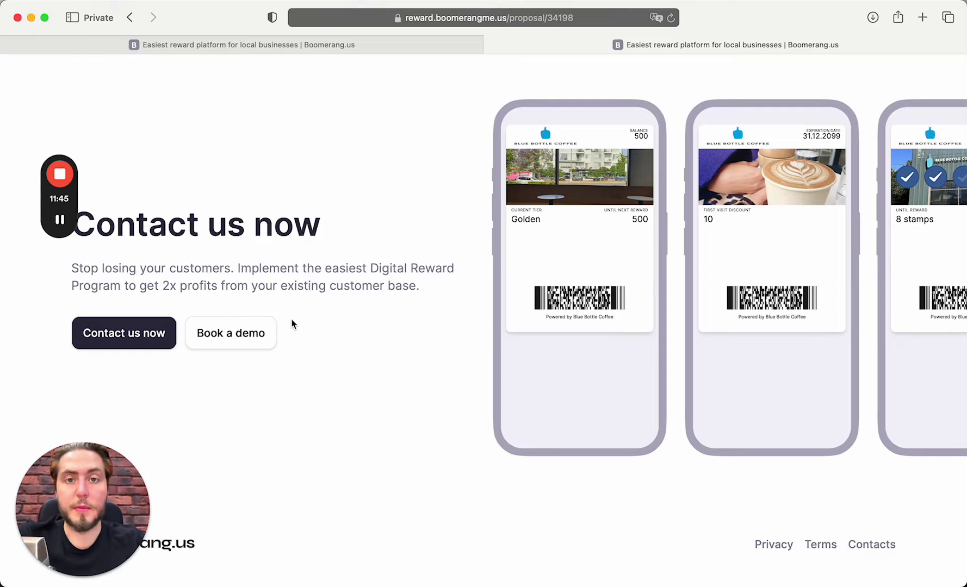
left_click(97, 348)
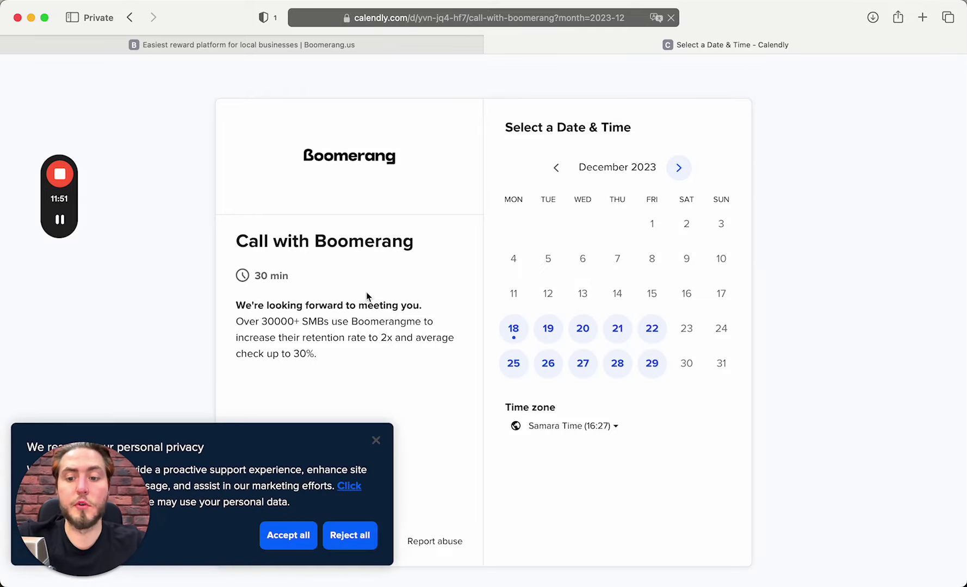
Dismiss Calendly's privacy notice and go back from the booking page to the proposal.
left_click(376, 440)
key("super+bracketleft")
scroll(277, 244, "up", 10)
scroll(279, 242, "up", 15)
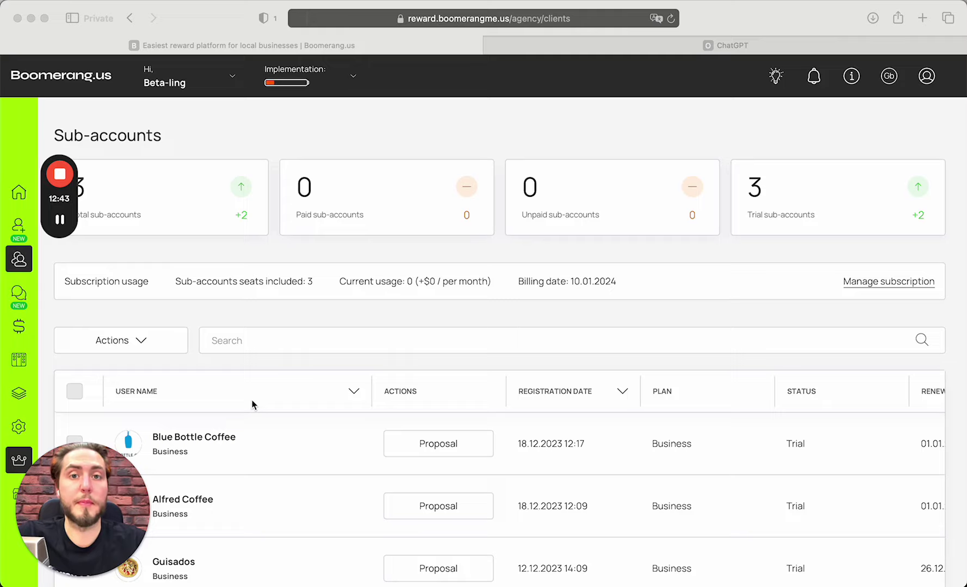
Open the Blue Bottle Coffee sub-account profile and scroll to its points of contact.
left_click(229, 444)
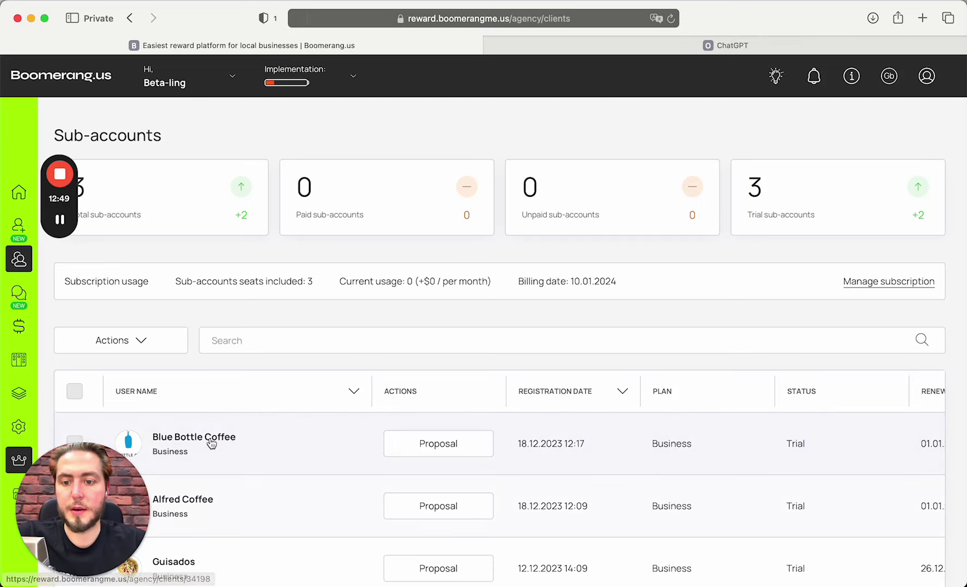
left_click(216, 438)
scroll(494, 338, "down", 5)
scroll(493, 338, "down", 2)
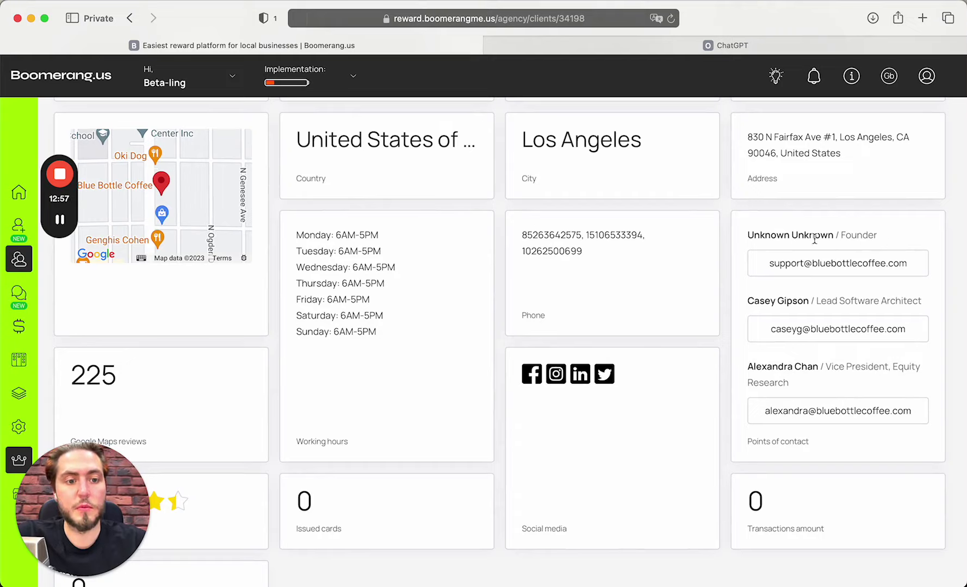
Review the contacts' job titles, such as Lead Software Architect, and their first names.
left_click(829, 267)
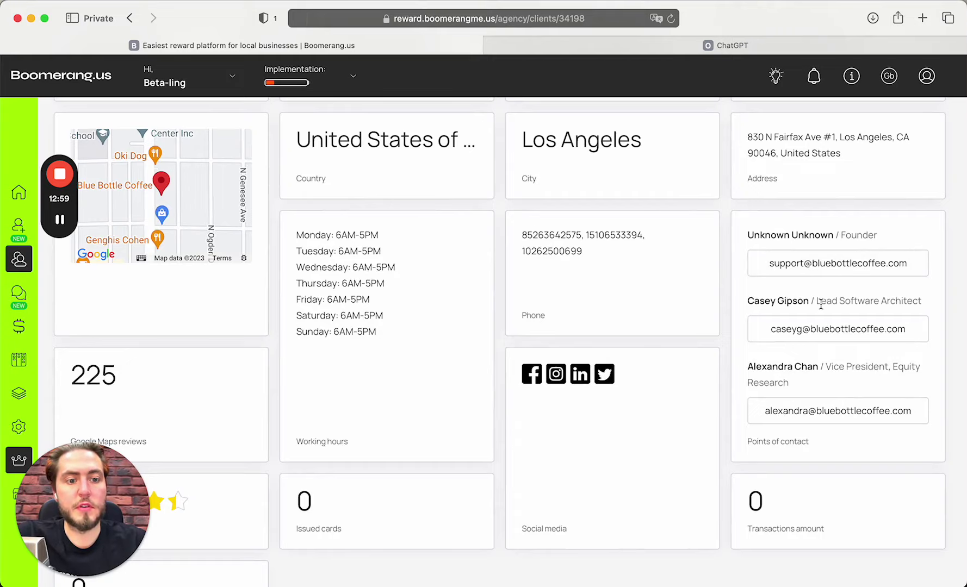
left_click_drag(820, 304, 924, 304)
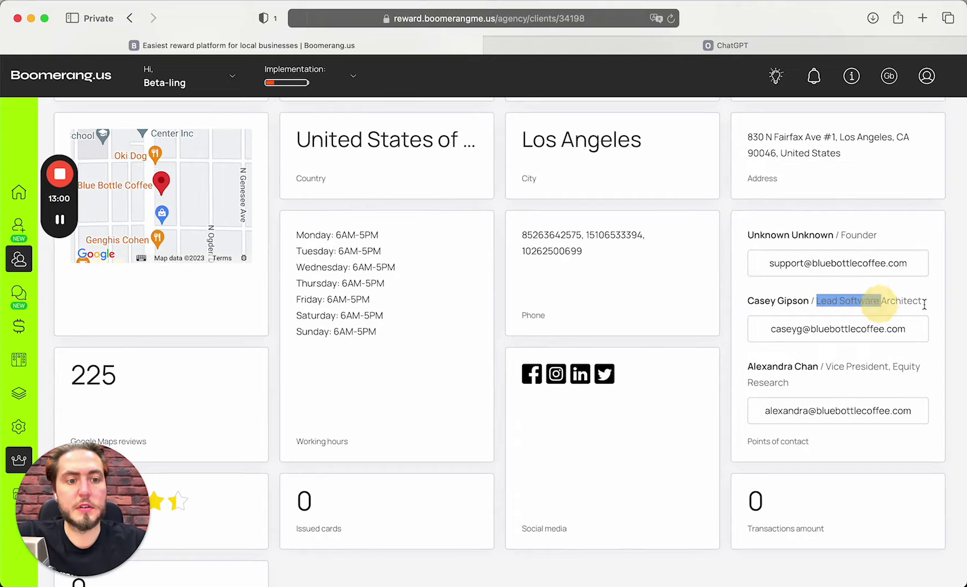
triple_click(842, 373)
left_click(848, 378)
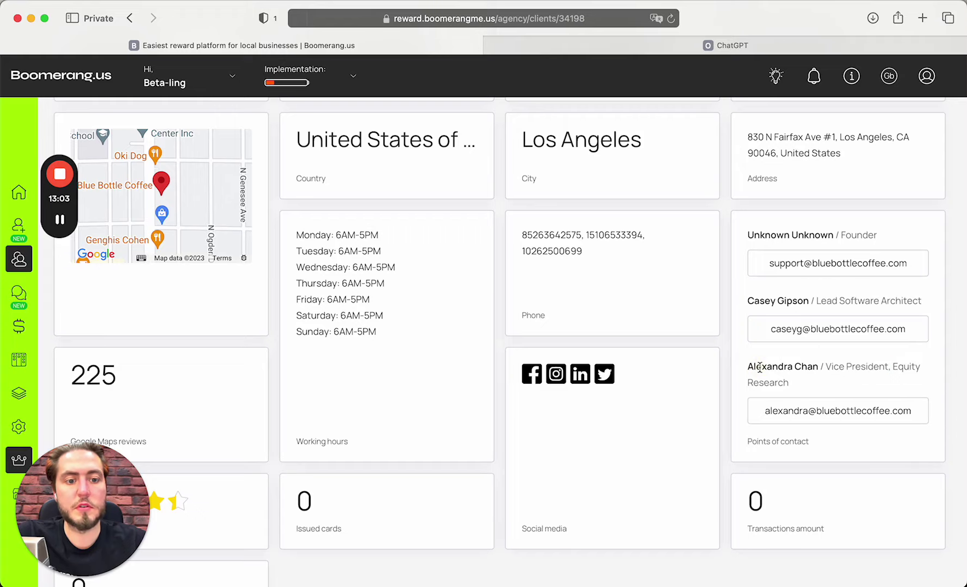
double_click(760, 367)
left_click(782, 367)
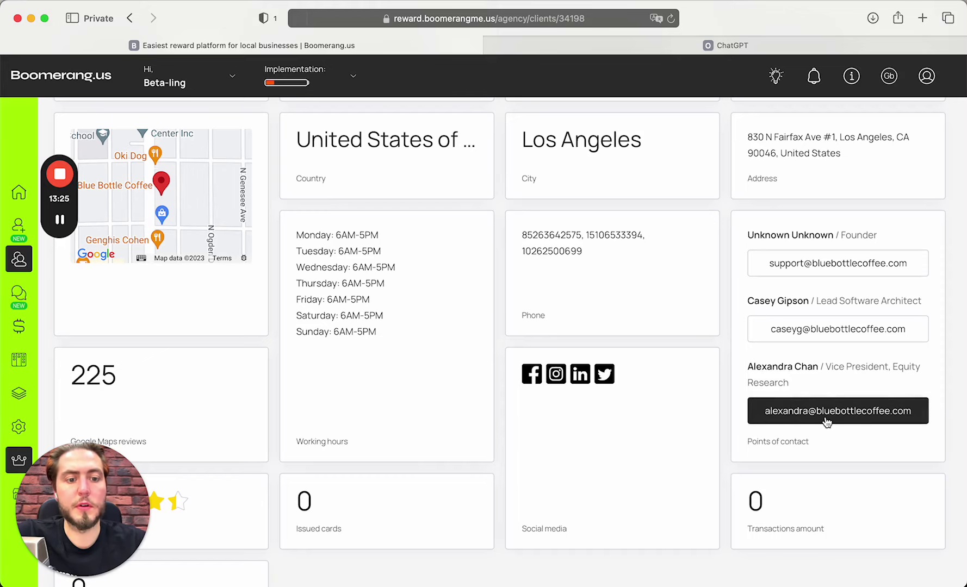
Start an e-mail to the vice president contact, then close the message panel.
scroll(739, 392, "down", 2)
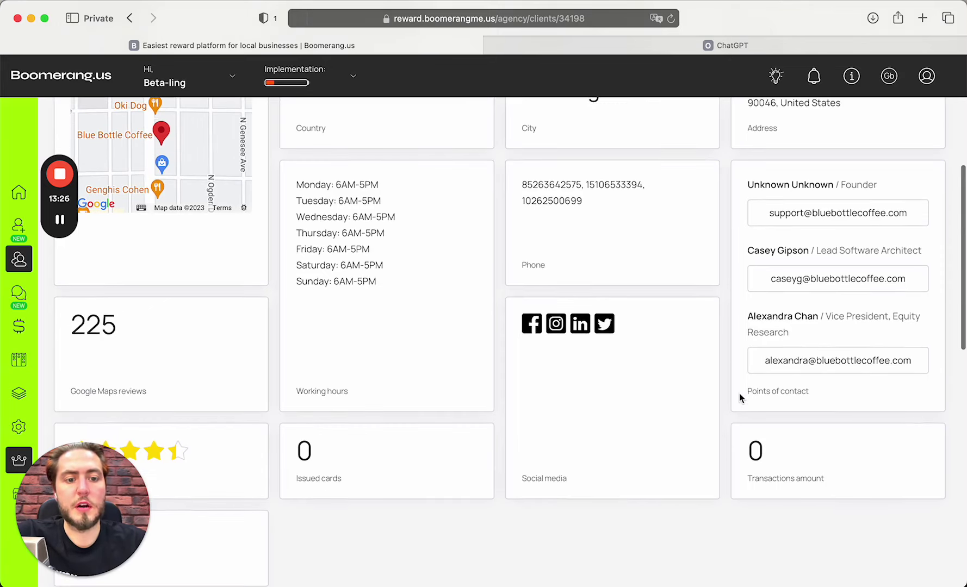
left_click(799, 362)
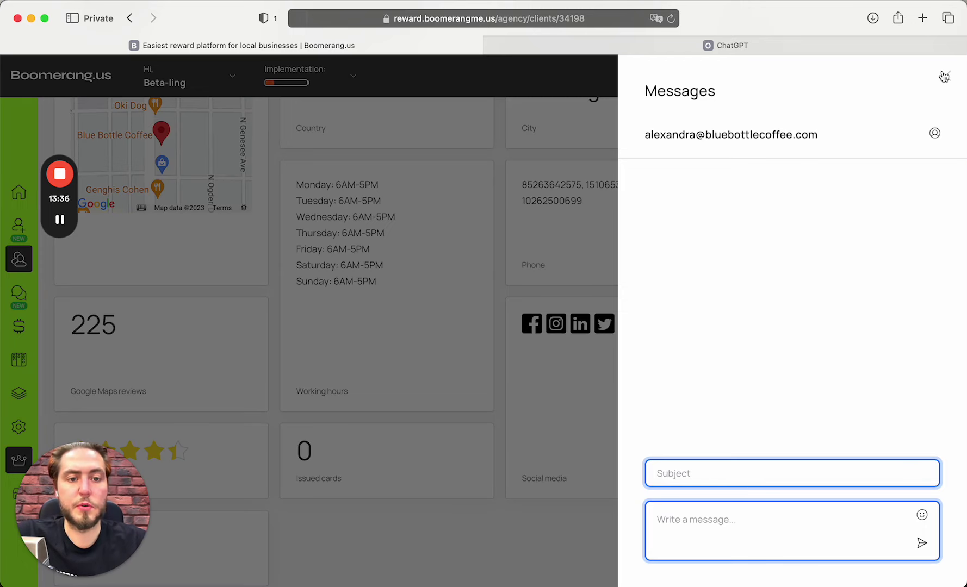
left_click(944, 76)
scroll(772, 326, "up", 2)
double_click(779, 348)
left_click(805, 346)
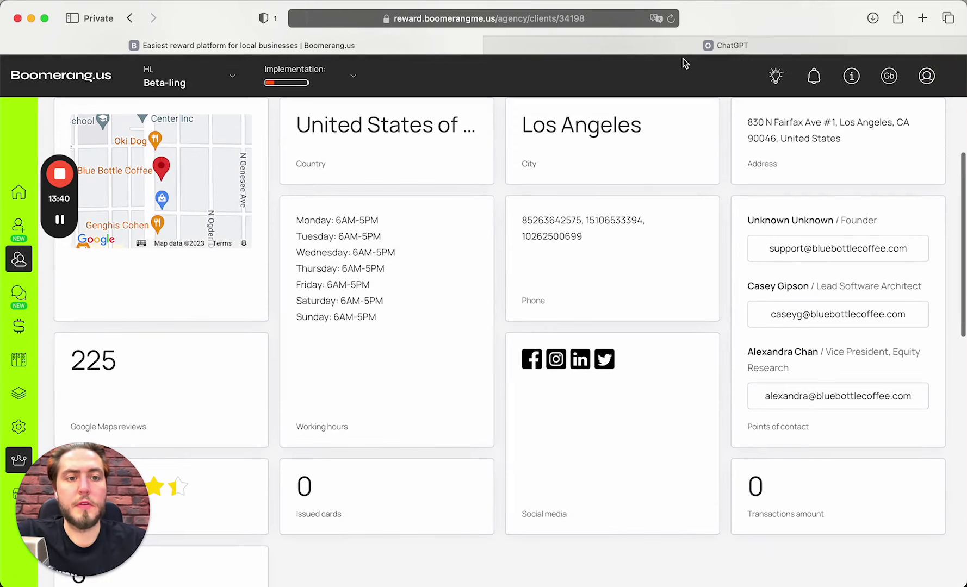
In the ChatGPT conversation, select the drafted email's subject line for copying.
left_click(695, 42)
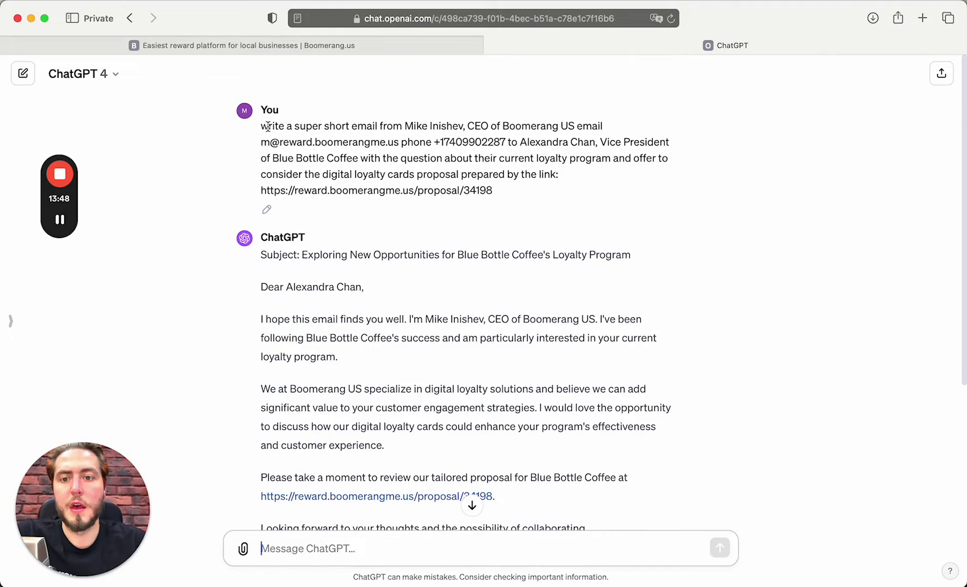
left_click_drag(268, 127, 527, 187)
left_click(527, 186)
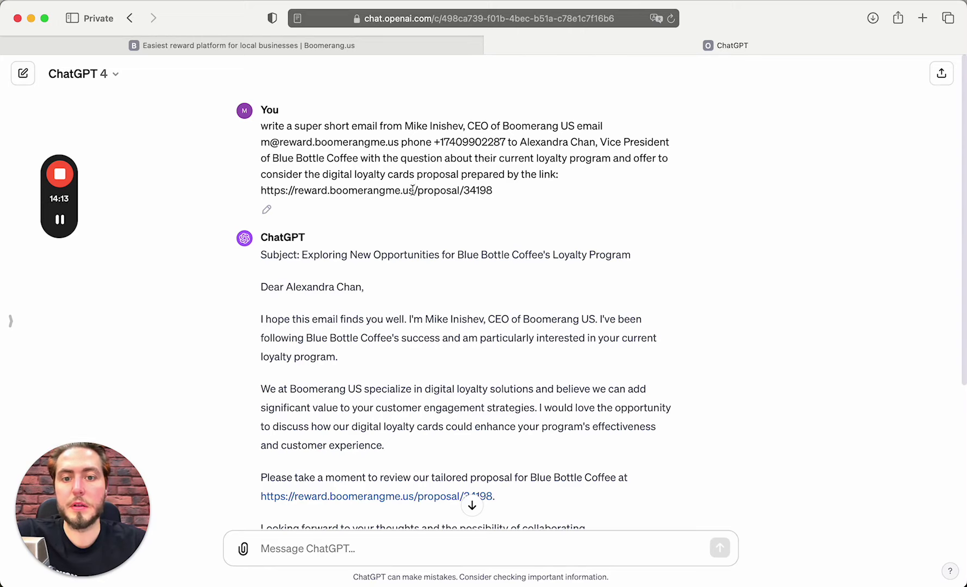
scroll(492, 186, "down", 5)
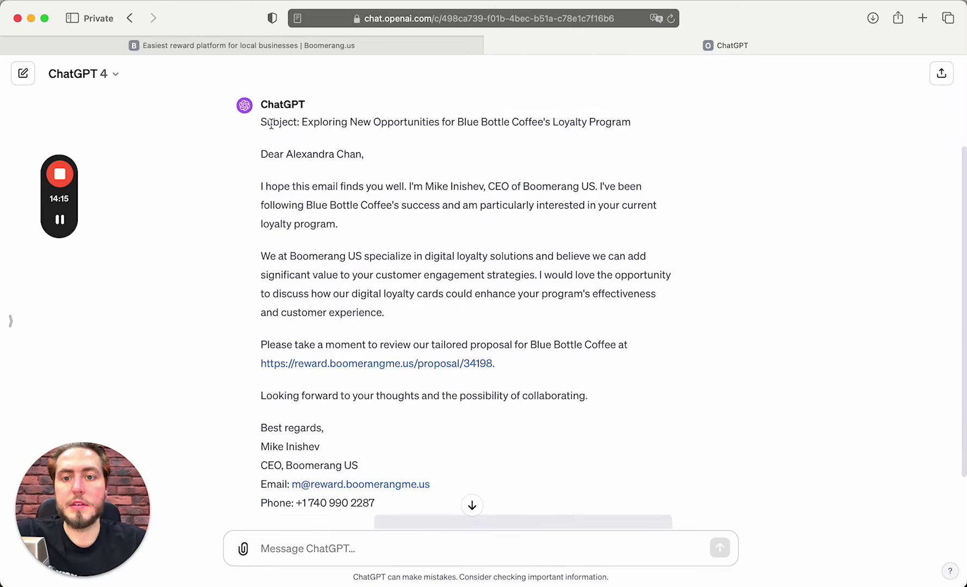
left_click_drag(306, 124, 617, 126)
key("super+c")
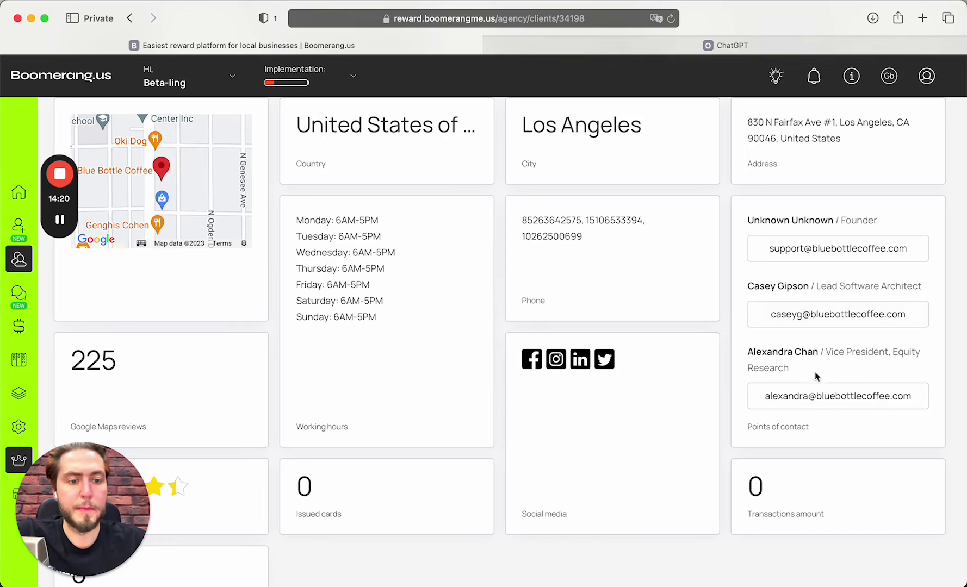
Start an email to the vice president contact with subject 'Exploring New Opportunities for Blue Bottle Coffee's Loyalty Program'.
left_click(814, 388)
left_click(691, 468)
key("super+v")
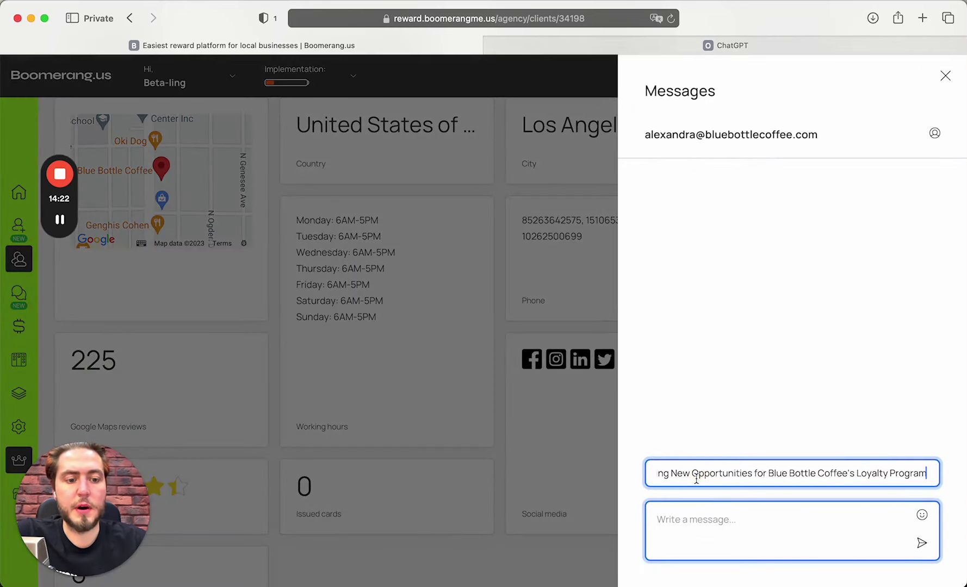
Copy the ChatGPT email body and signature into the message box.
key("ctrl+Tab")
scroll(273, 157, "down", 1)
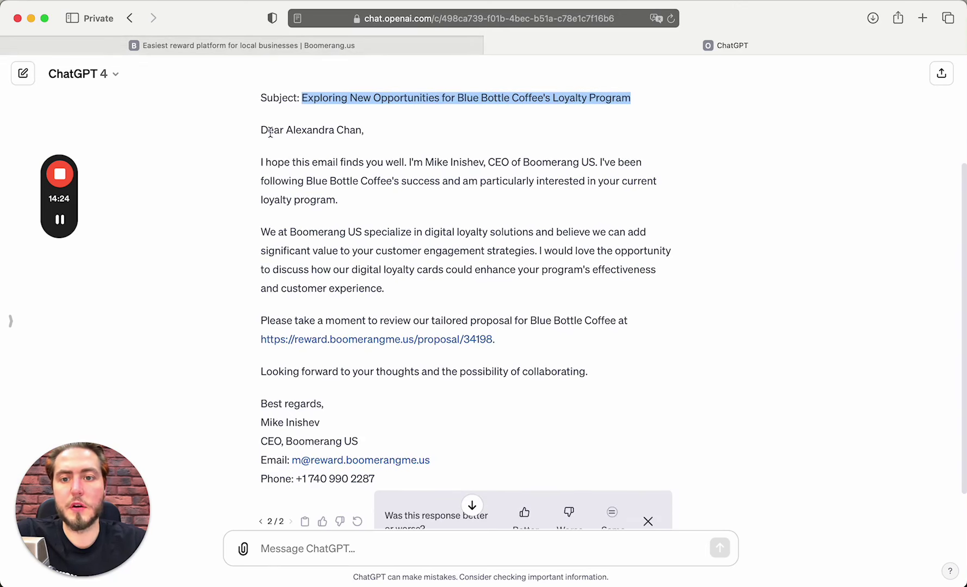
left_click_drag(262, 126, 395, 428)
scroll(410, 353, "down", 2)
key("super+c")
key("ctrl+shift+Tab")
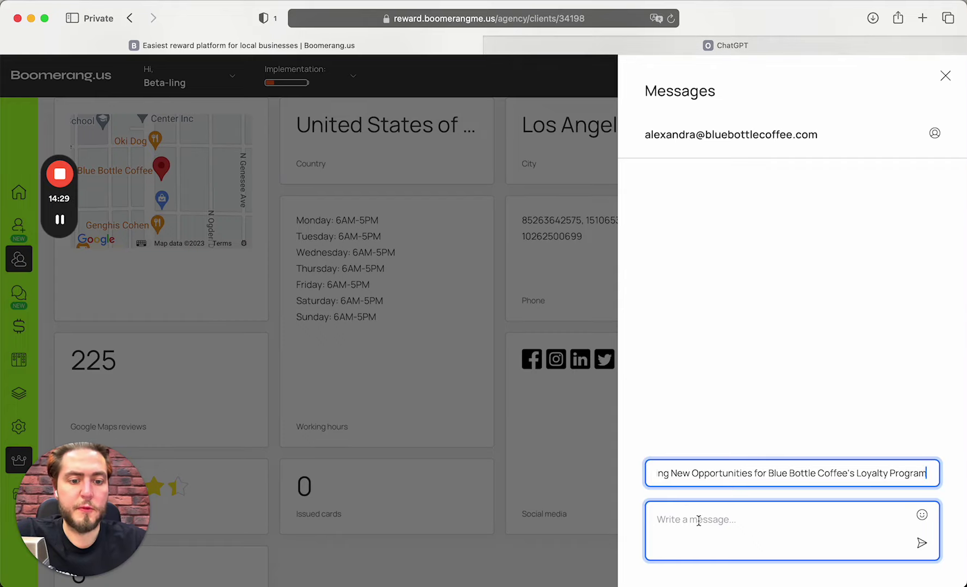
left_click(698, 521)
key("super+v")
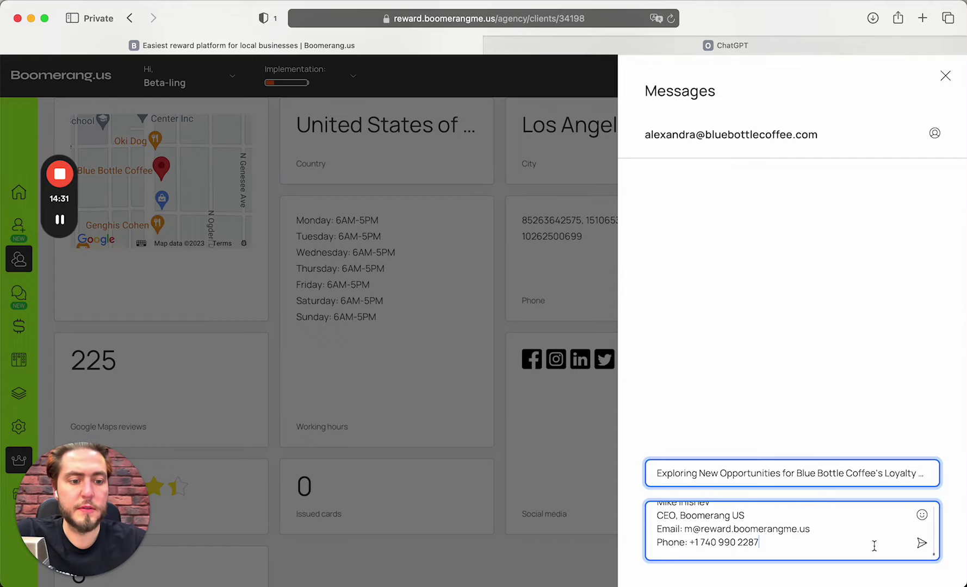
Send the outreach email to the contact and review it in the conversation.
left_click(922, 545)
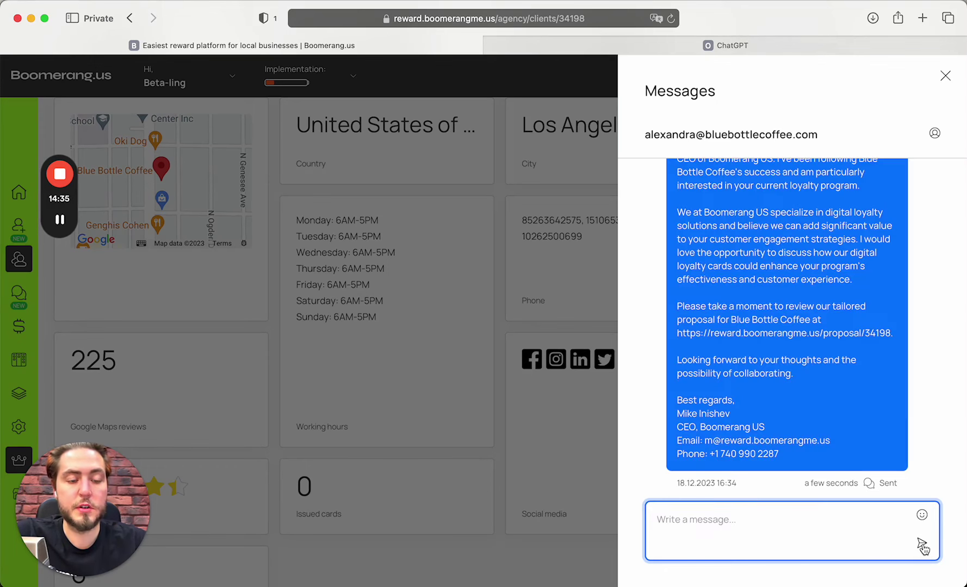
scroll(885, 425, "up", 3)
scroll(885, 425, "down", 4)
scroll(885, 425, "up", 1)
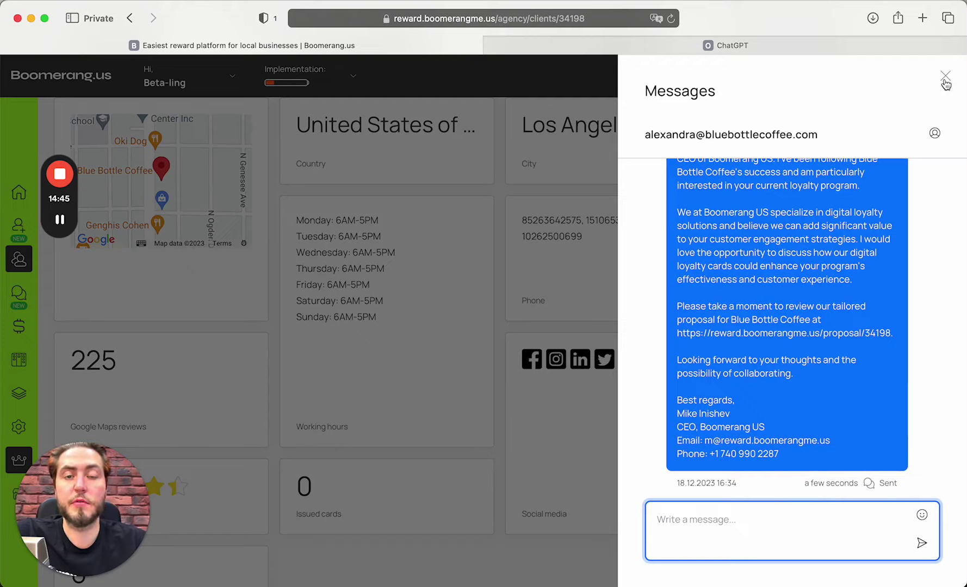
Close the message panel, view the Mailings overview, then return to the Sub-accounts list.
left_click(946, 81)
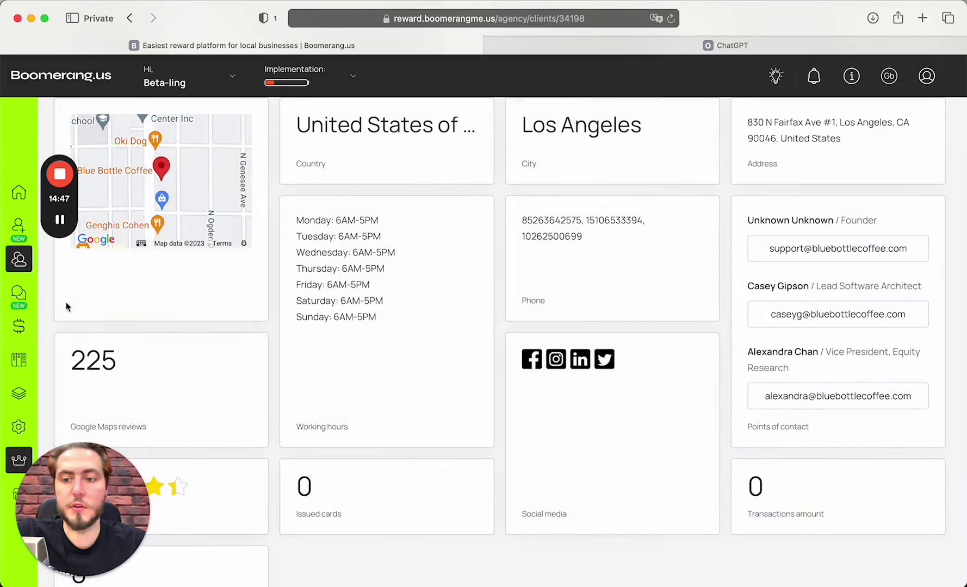
left_click(25, 294)
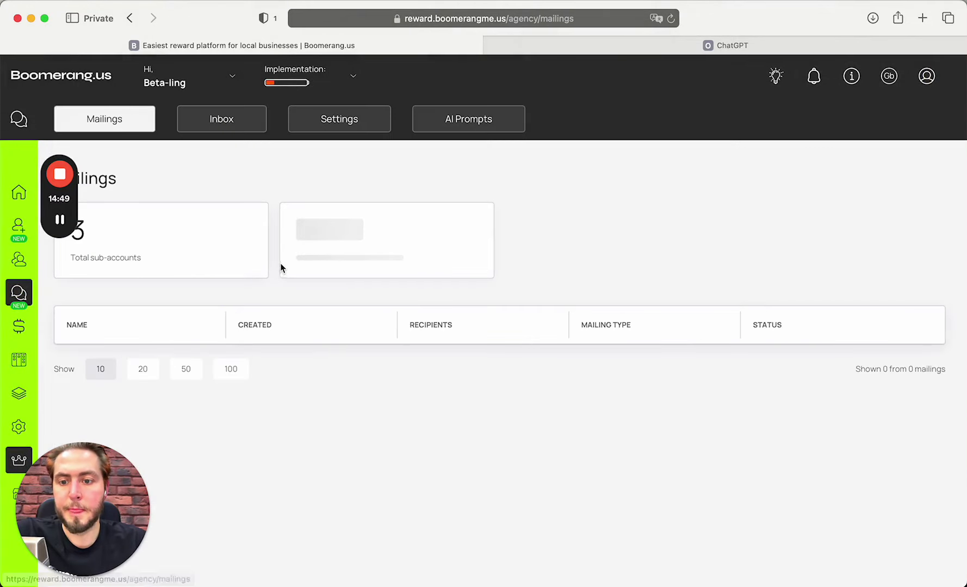
left_click(18, 259)
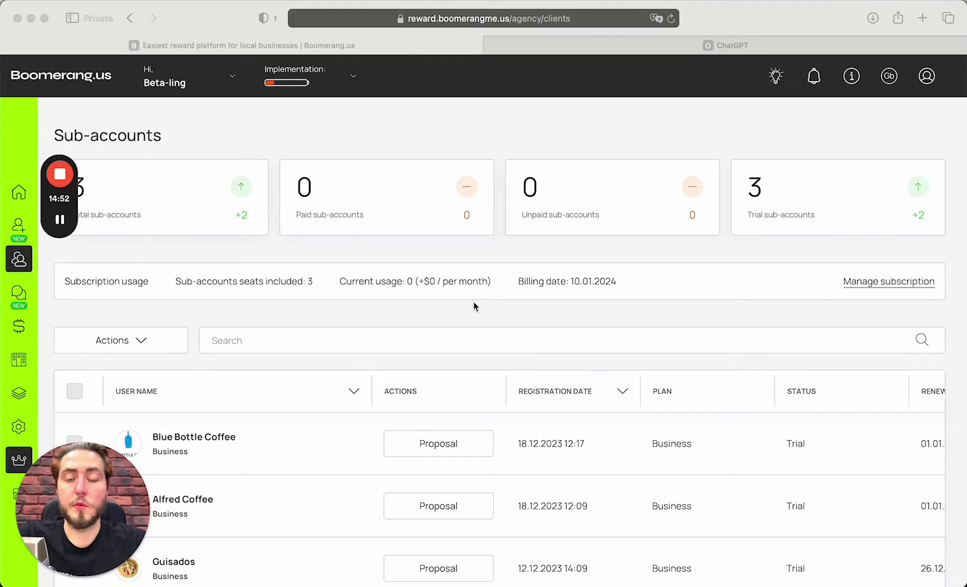